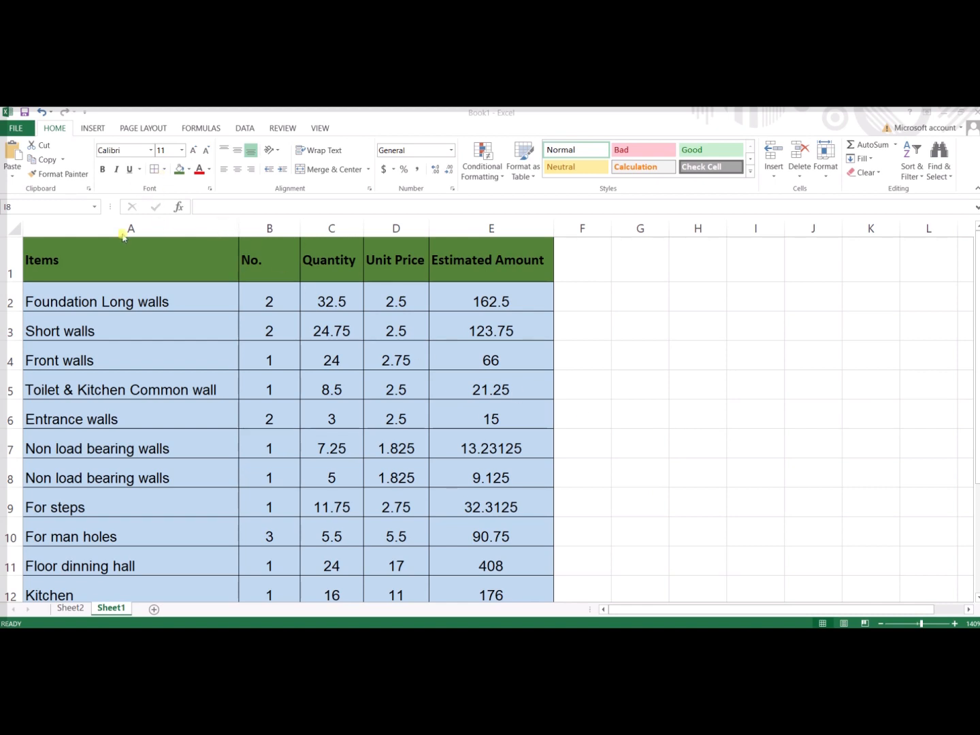
Step: Create a PivotTable from the range Sheet1!$A$1:$E$13 and place it on a new worksheet
click(94, 130)
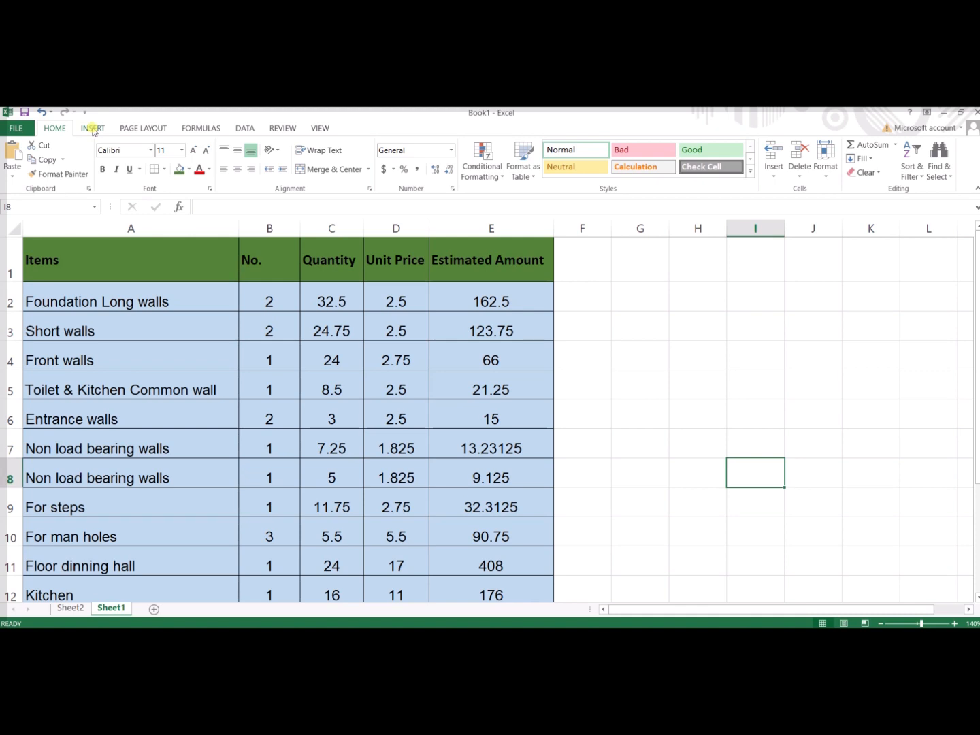
click(93, 131)
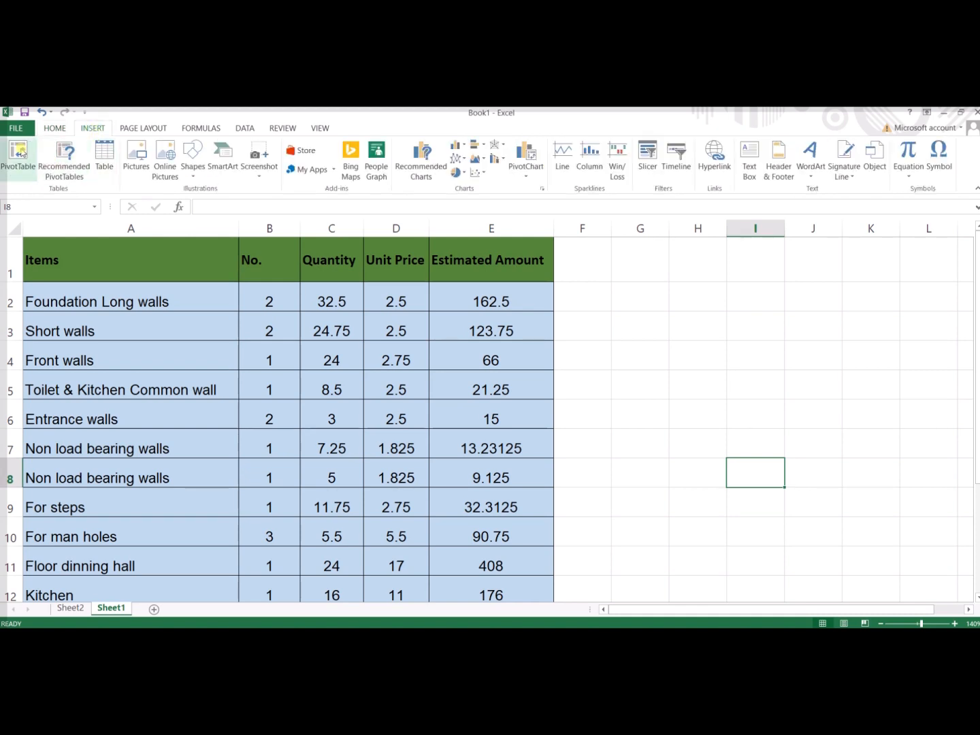
click(20, 153)
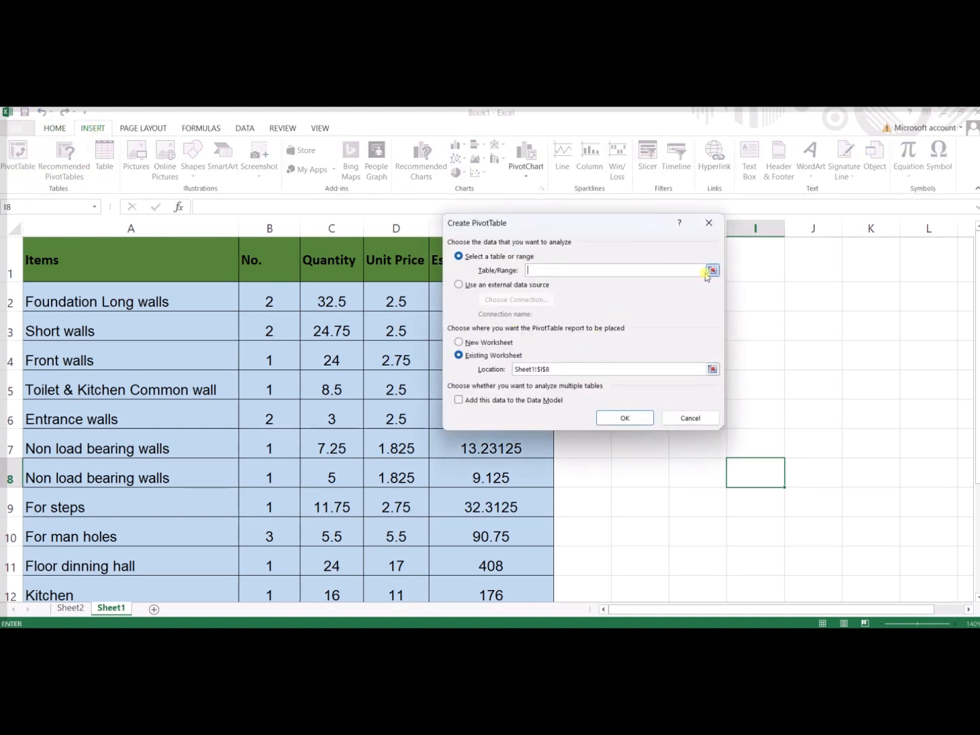
click(712, 271)
drag(31, 244, 531, 490)
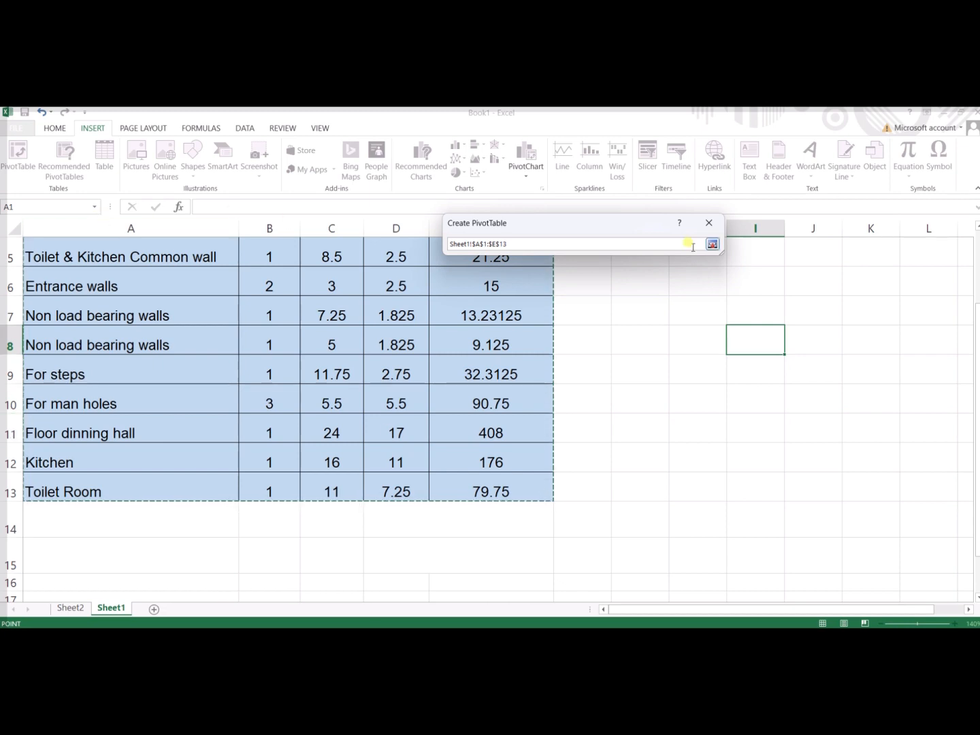
click(712, 244)
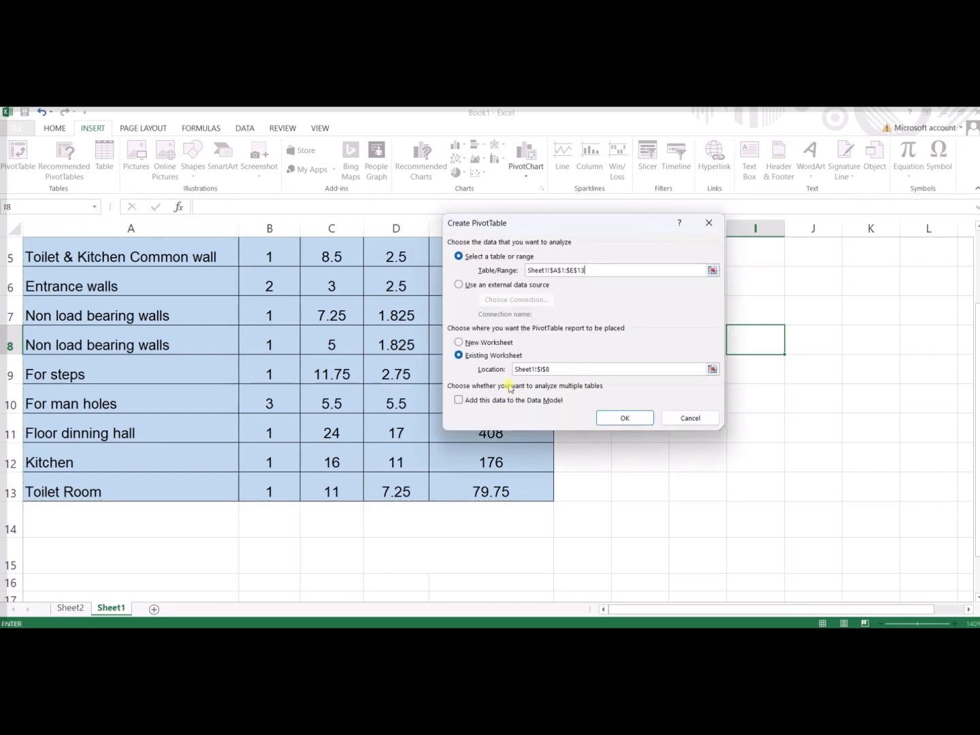
click(472, 344)
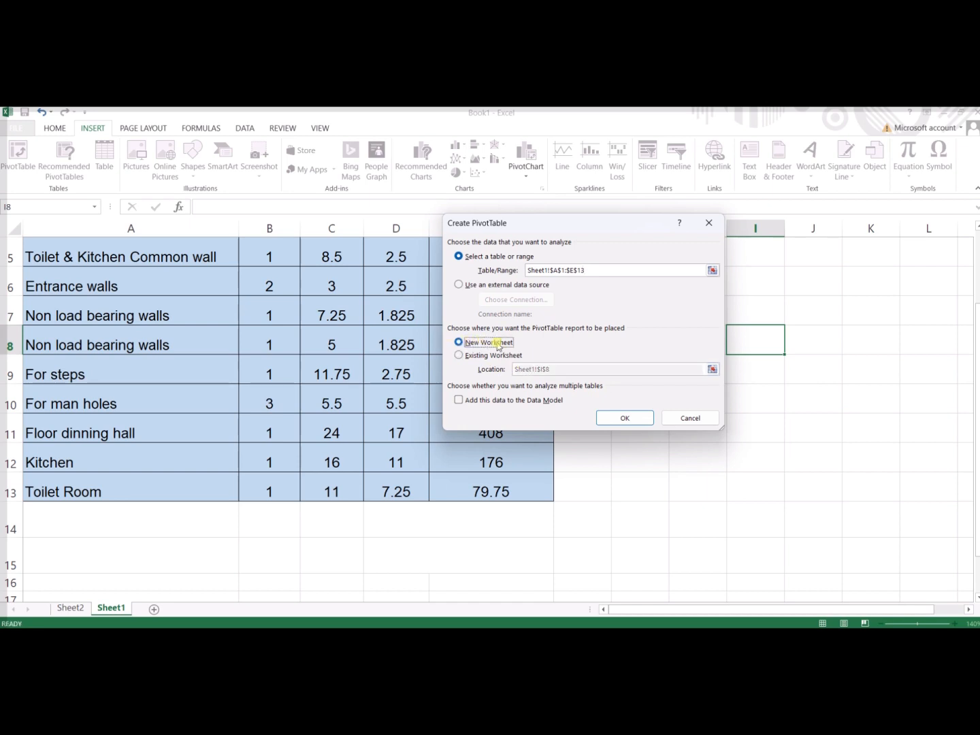
click(615, 419)
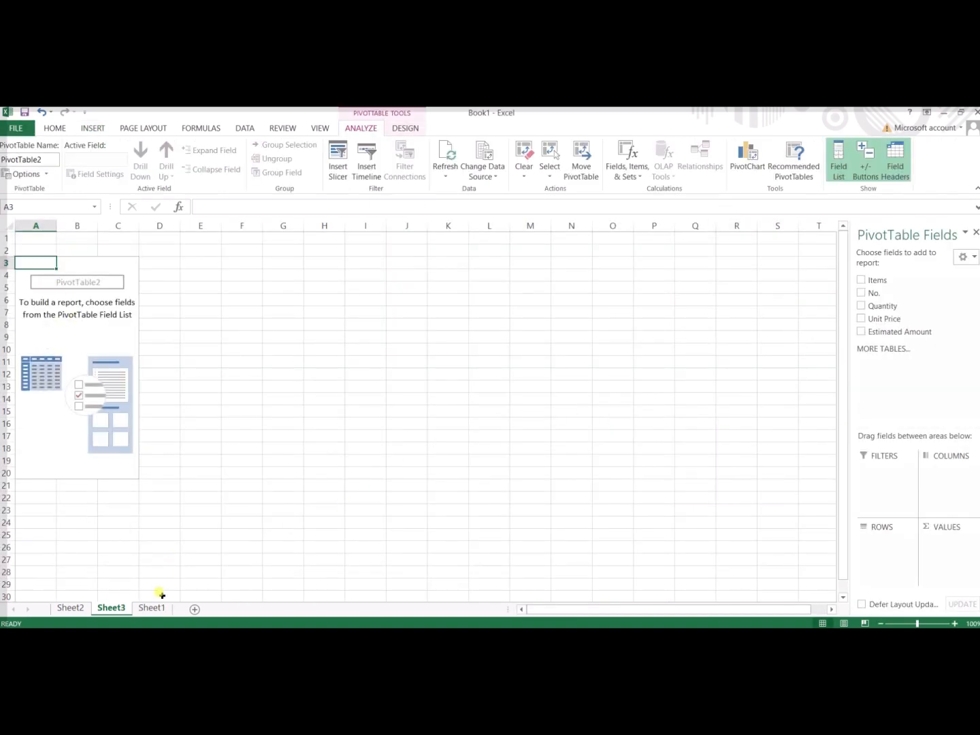
Step: On Sheet3, use Items as the PivotTable's report filter and add No., Quantity, Unit Price and Estimated Amount as summed values
click(83, 610)
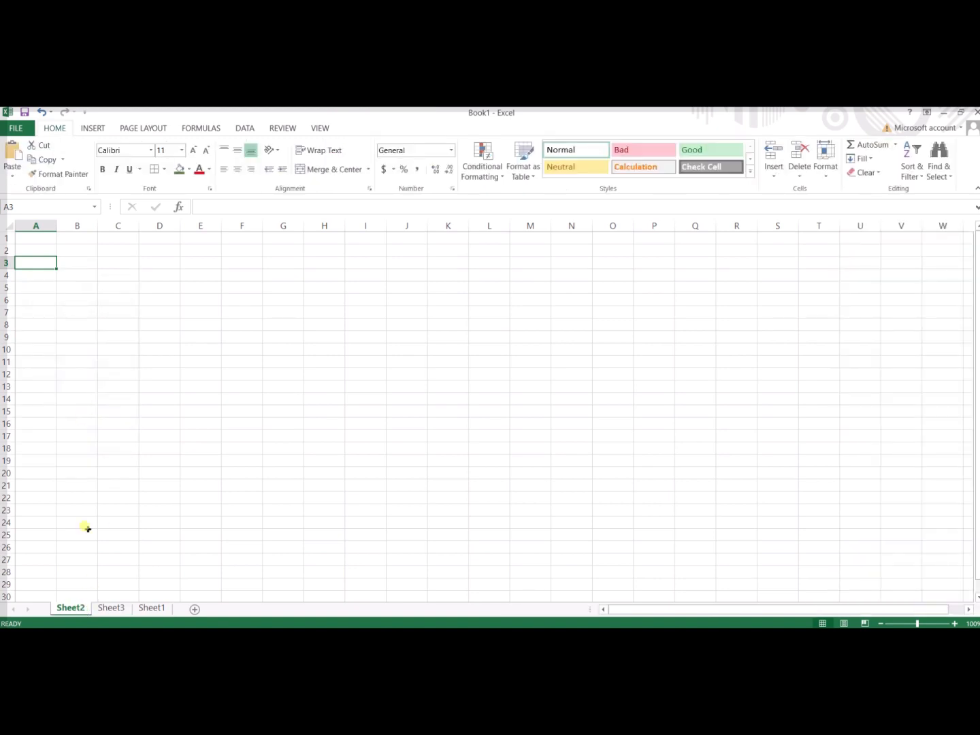
click(117, 611)
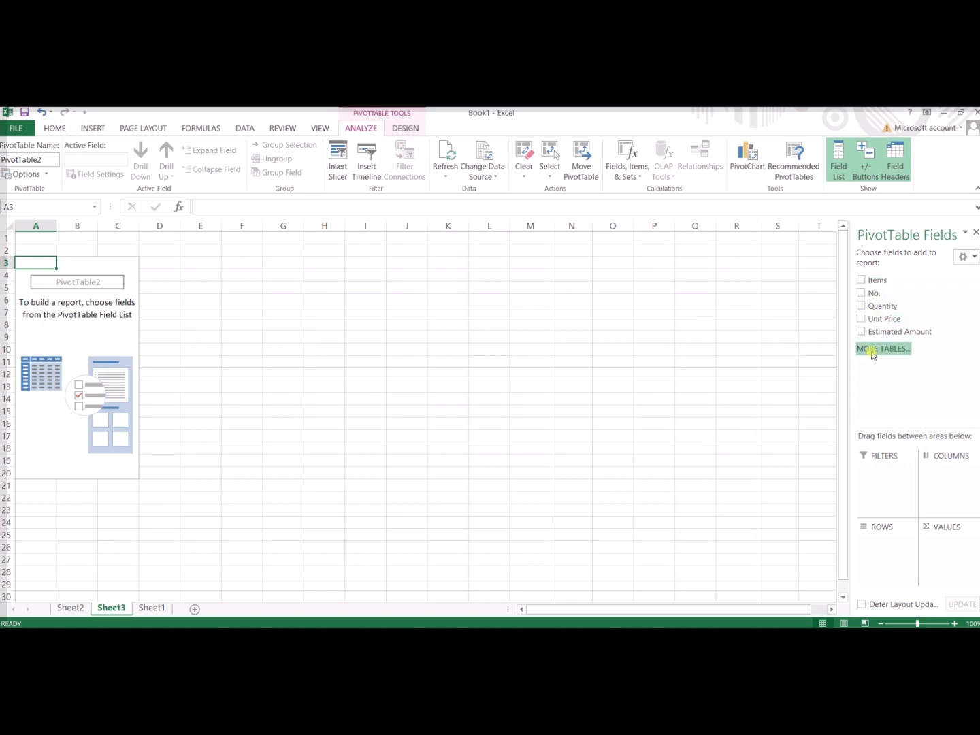
drag(879, 283, 887, 475)
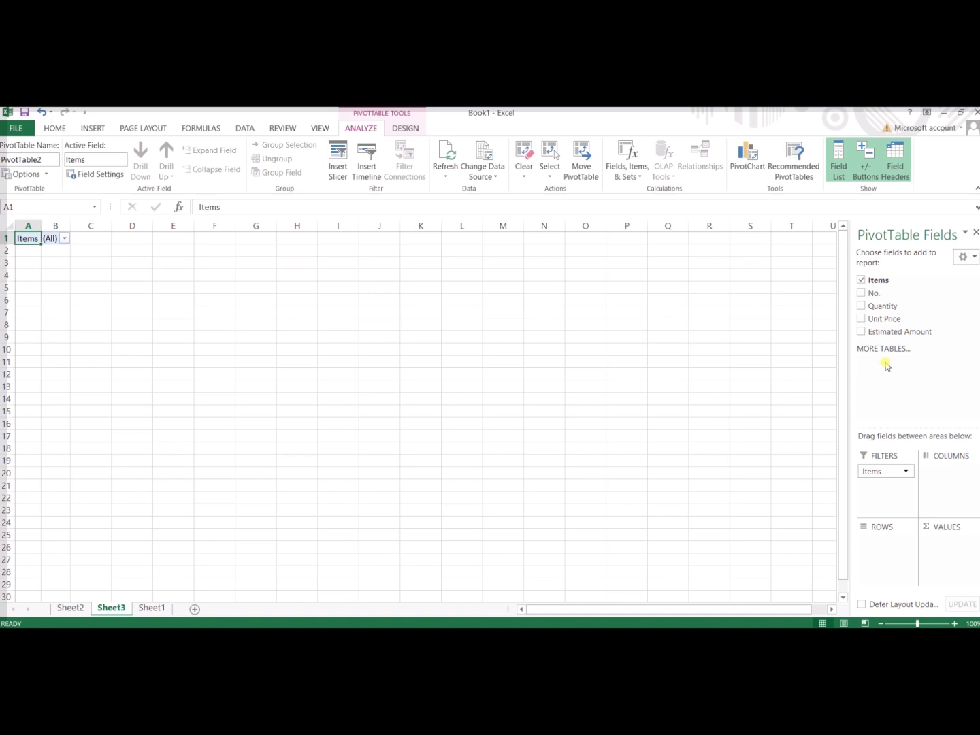
click(861, 294)
click(862, 306)
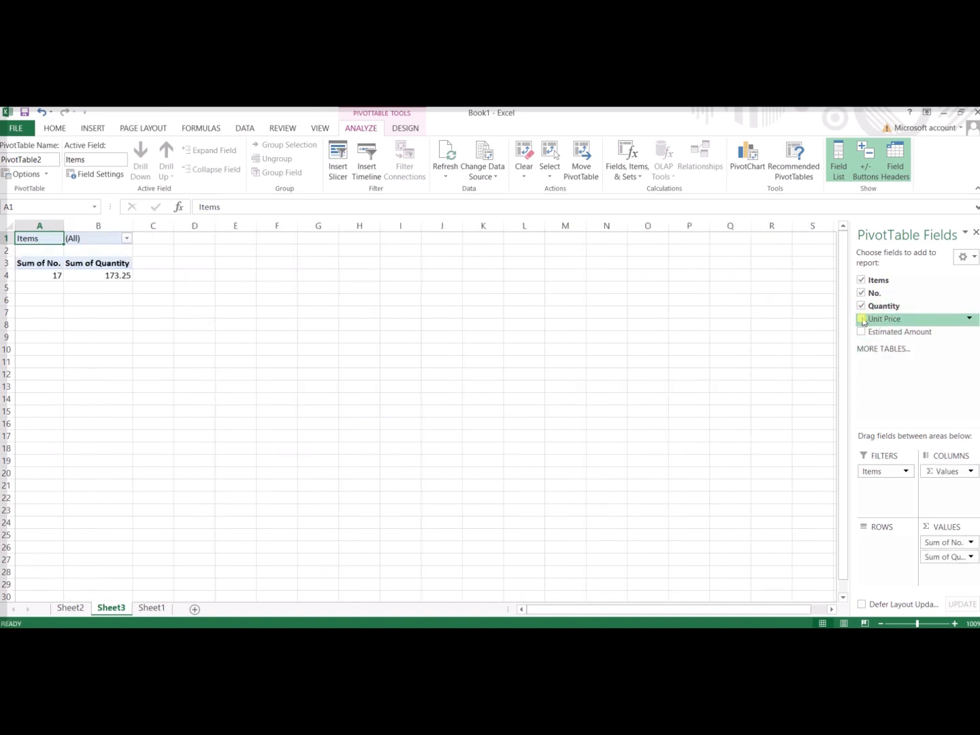
click(861, 319)
click(862, 333)
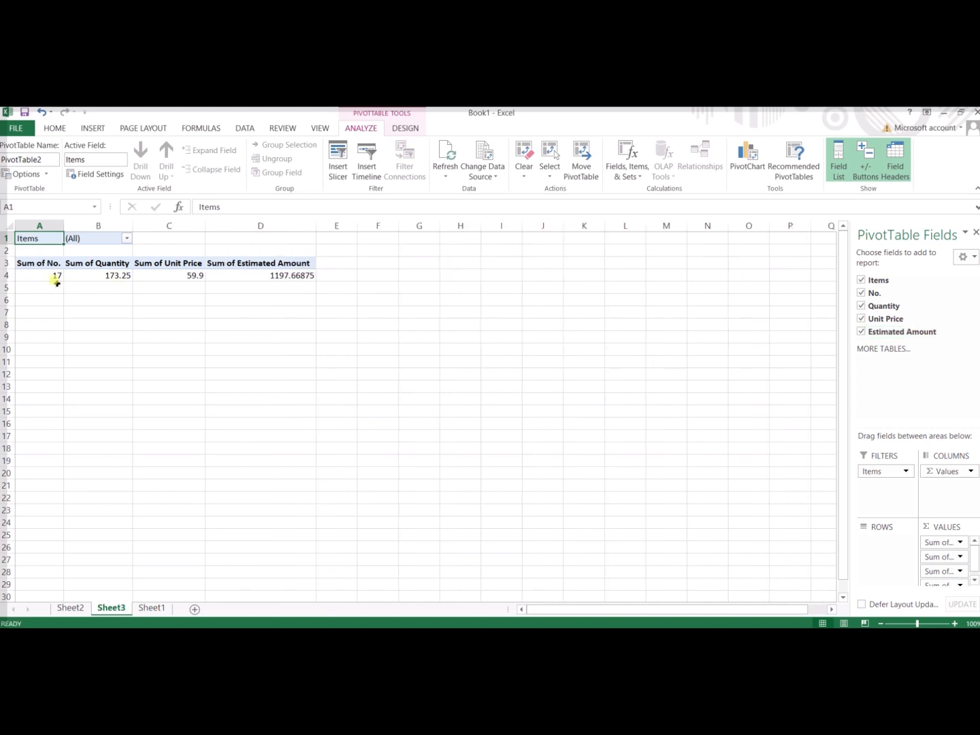
Step: Filter the PivotTable by the item Entrance walls and inspect each of its summed values
mouse_move(41, 277)
click(127, 238)
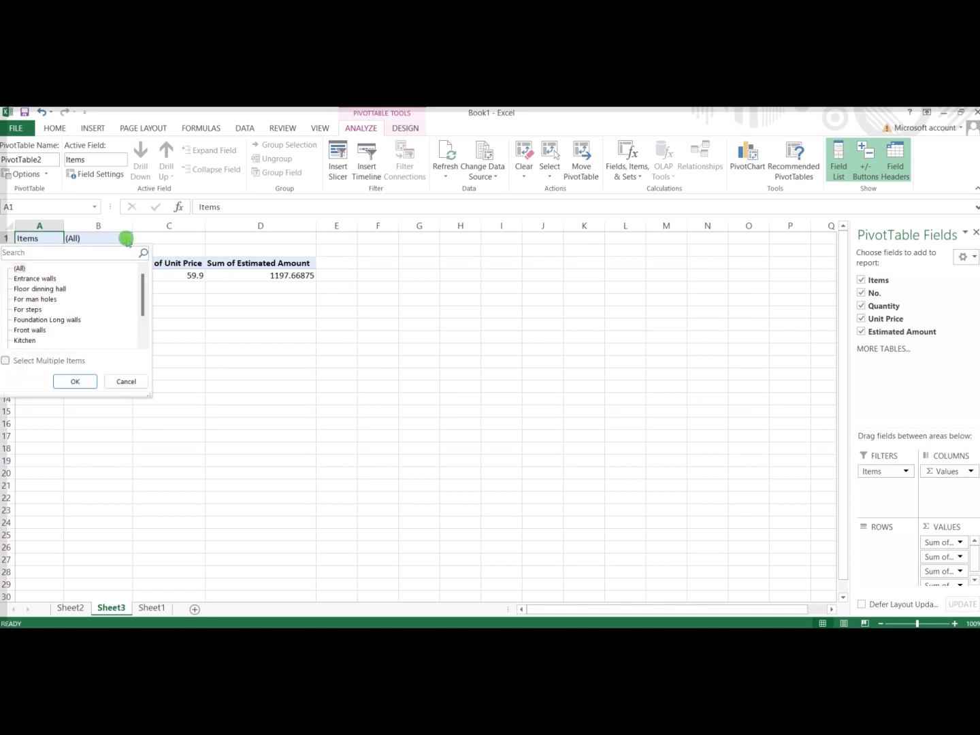
click(38, 279)
click(75, 382)
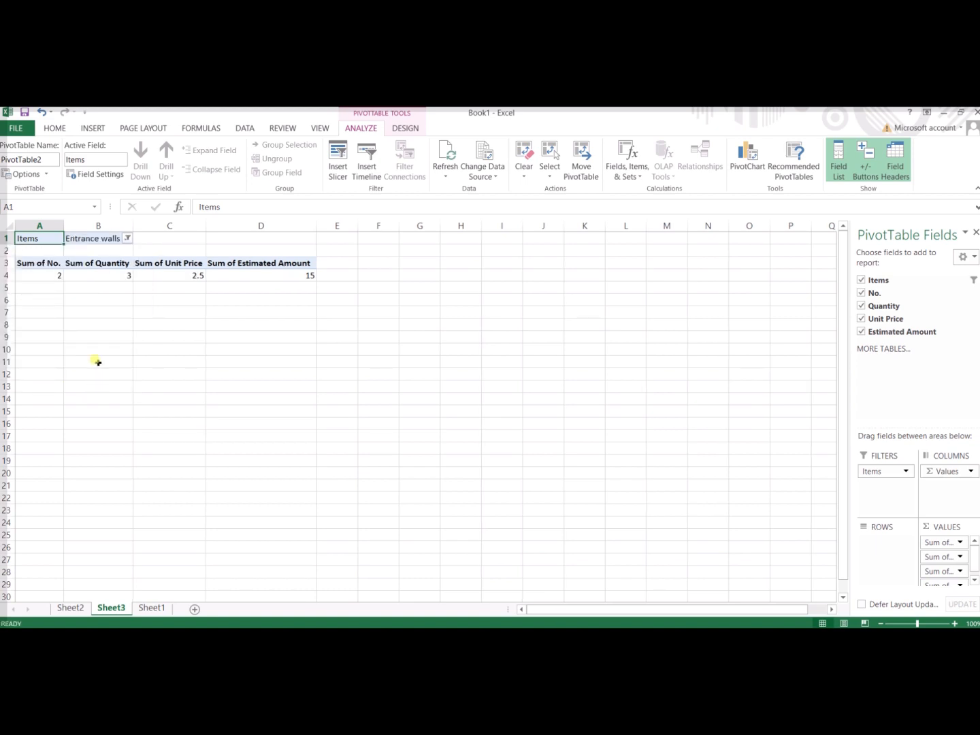
mouse_move(52, 274)
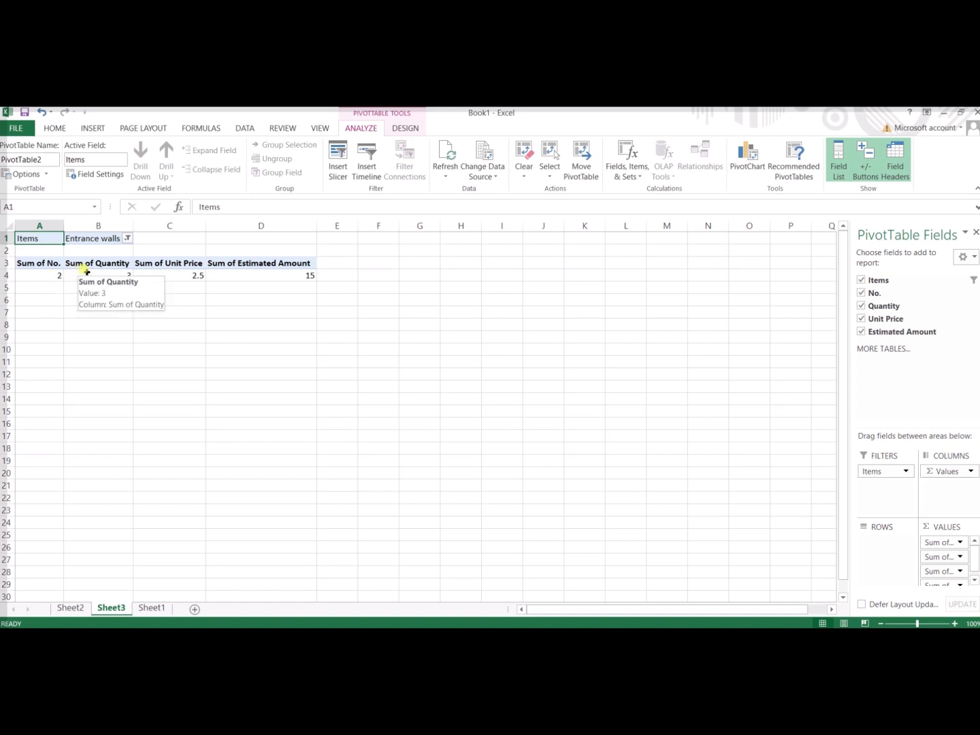
mouse_move(193, 274)
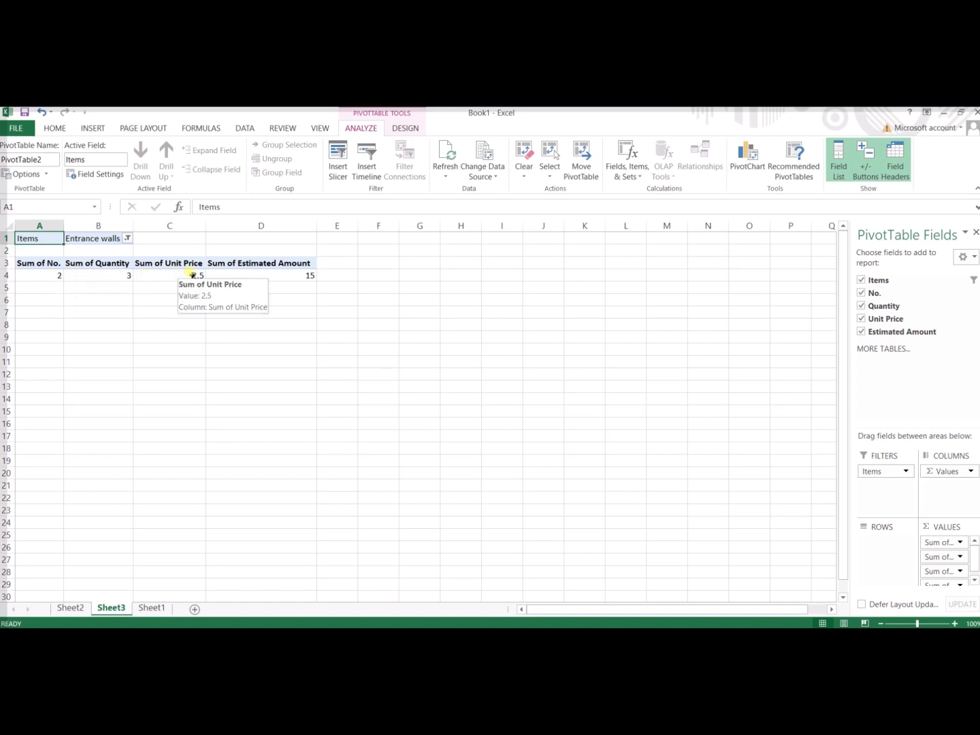
mouse_move(264, 274)
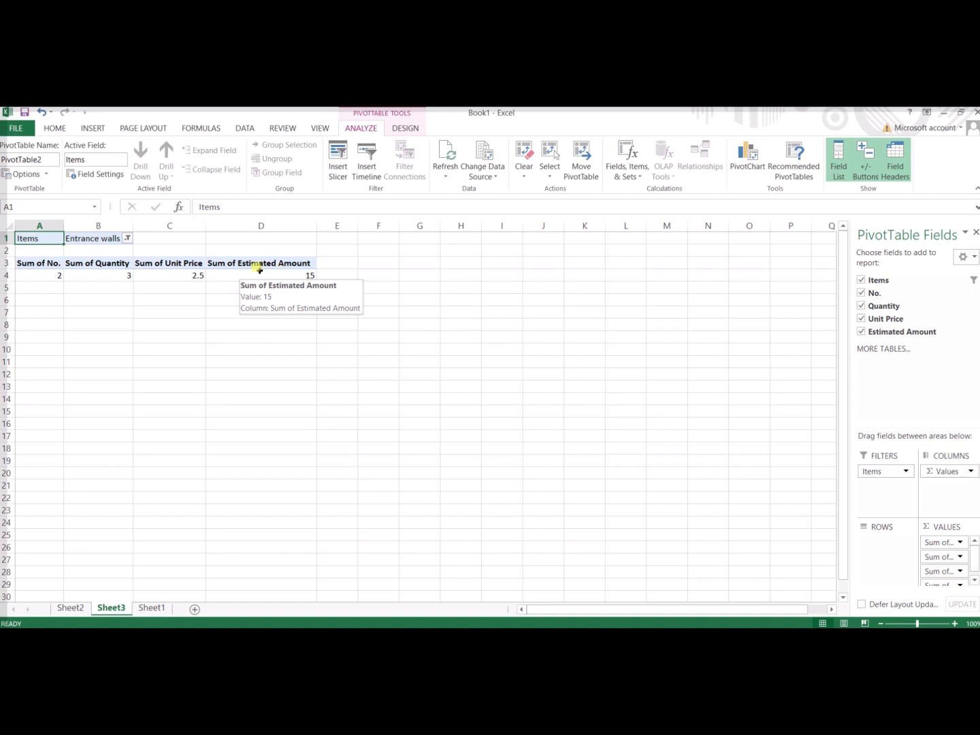
Step: Change the PivotTable's Items filter to Floor dinning hall
click(127, 238)
click(49, 289)
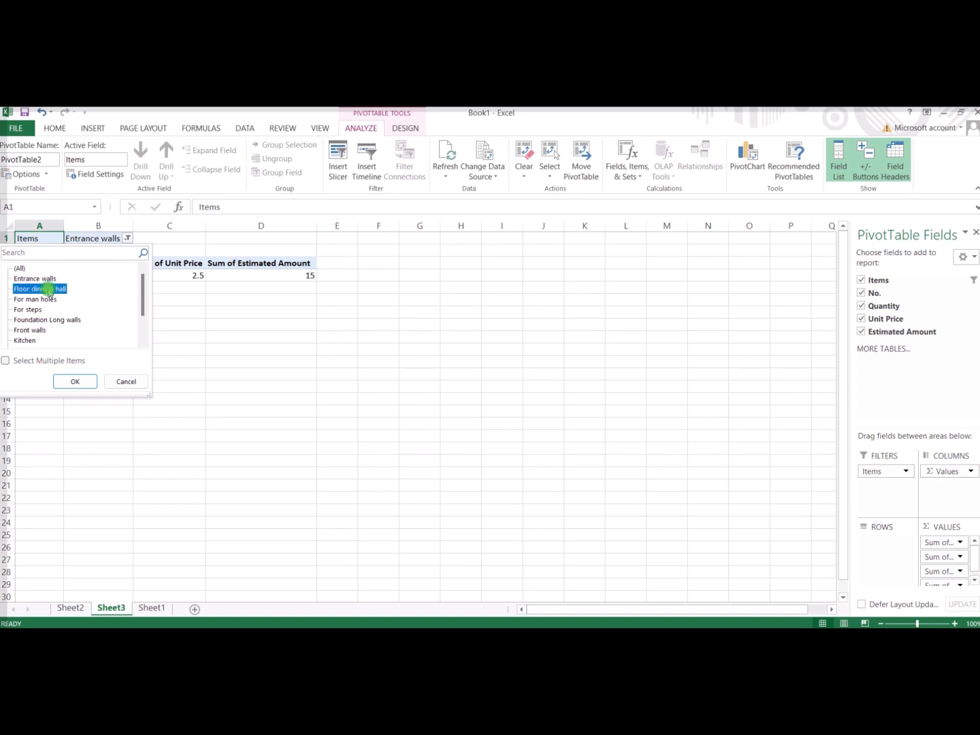
click(75, 381)
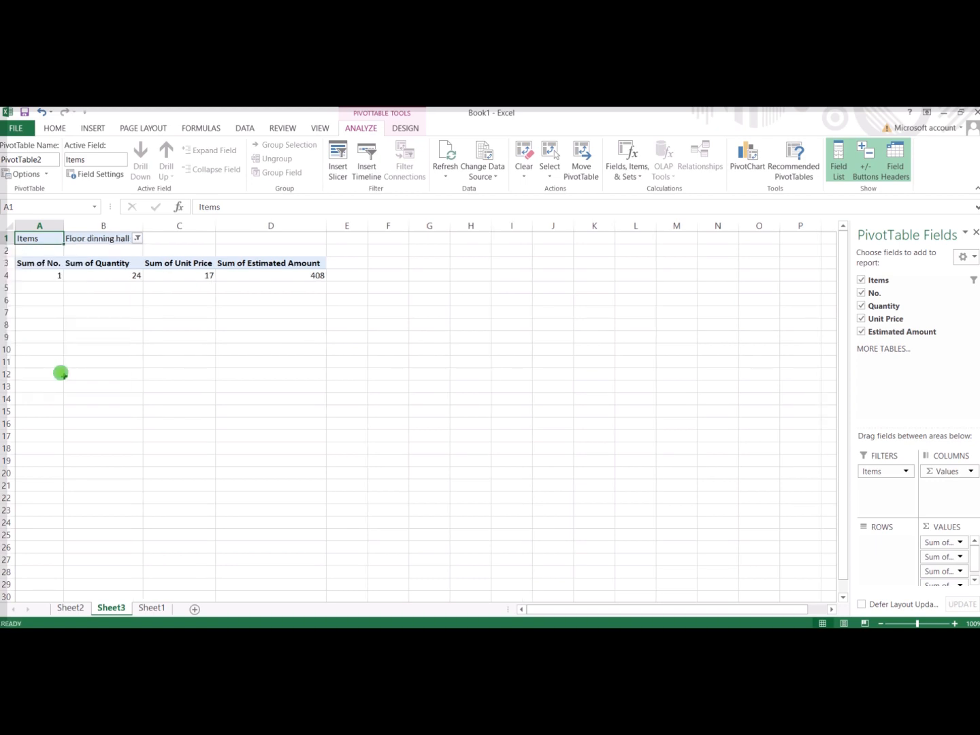
Step: Allow multiple items in the Items filter and select For steps, Foundation Long walls and Short walls
click(139, 240)
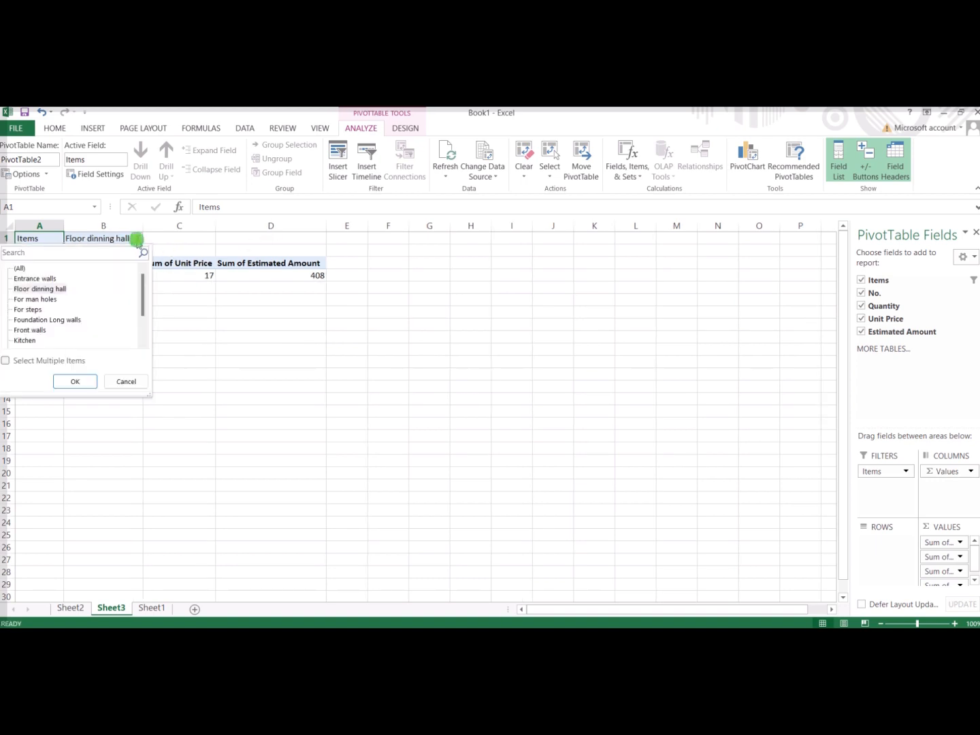
click(22, 311)
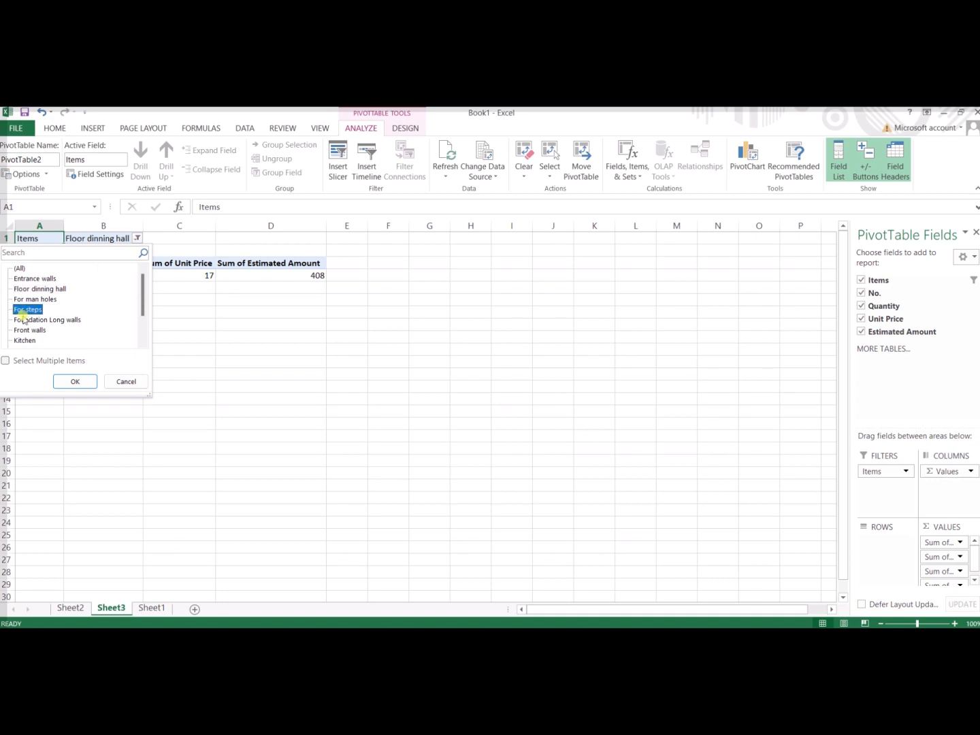
click(5, 361)
click(25, 321)
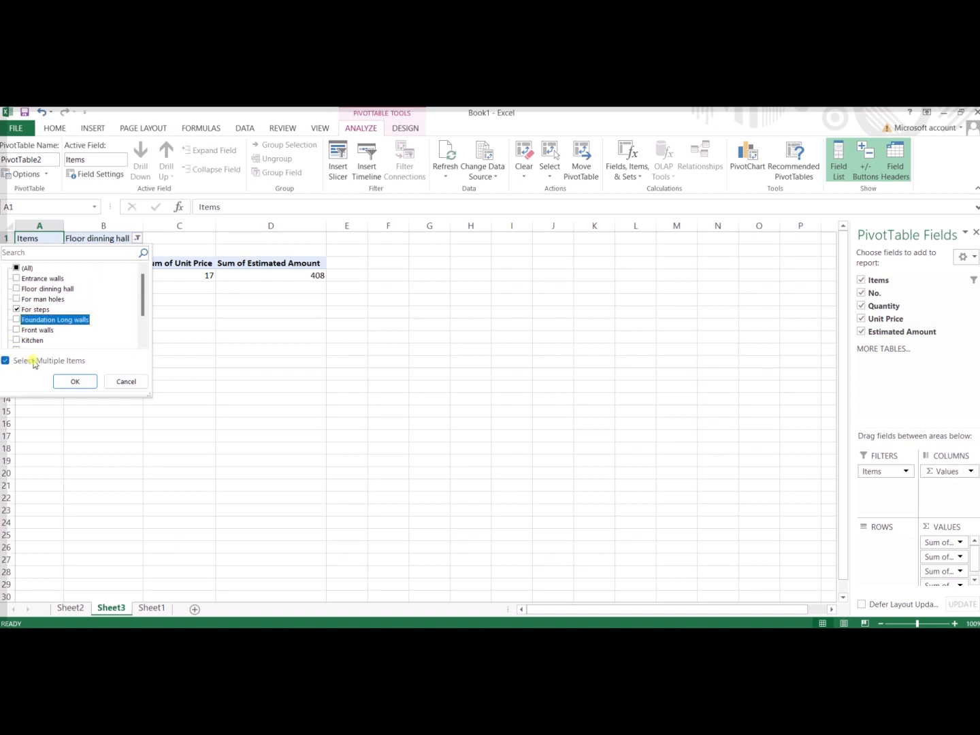
scroll(47, 325, down, 2)
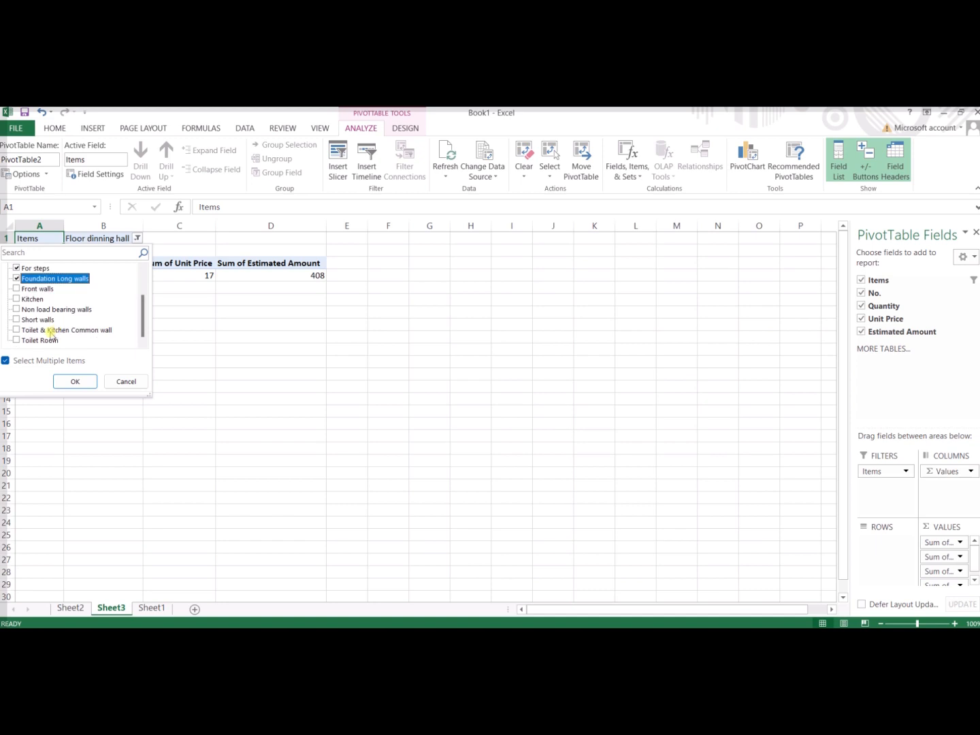
click(18, 321)
click(75, 381)
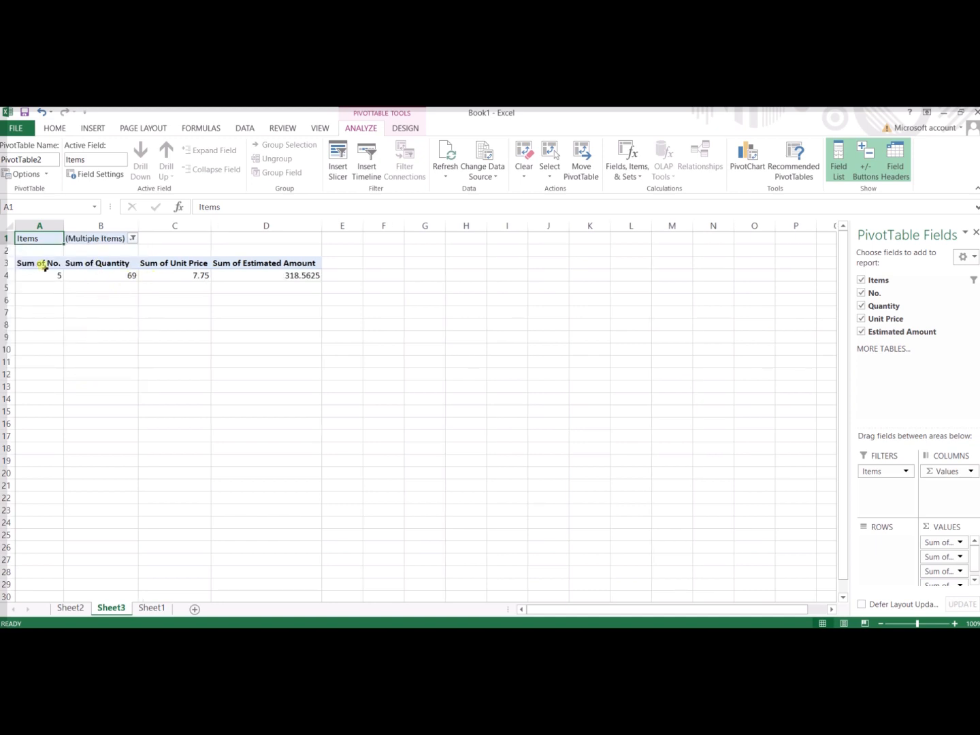
Step: Turn off multiple-item selection in the Items filter and filter the PivotTable by Entrance walls only
click(132, 238)
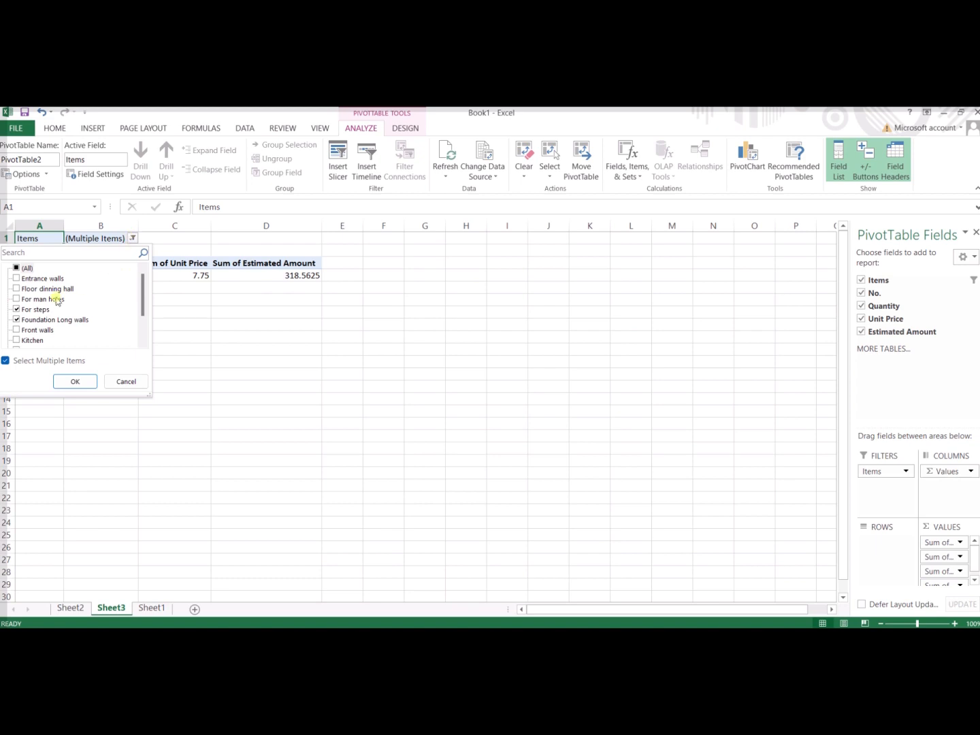
click(6, 360)
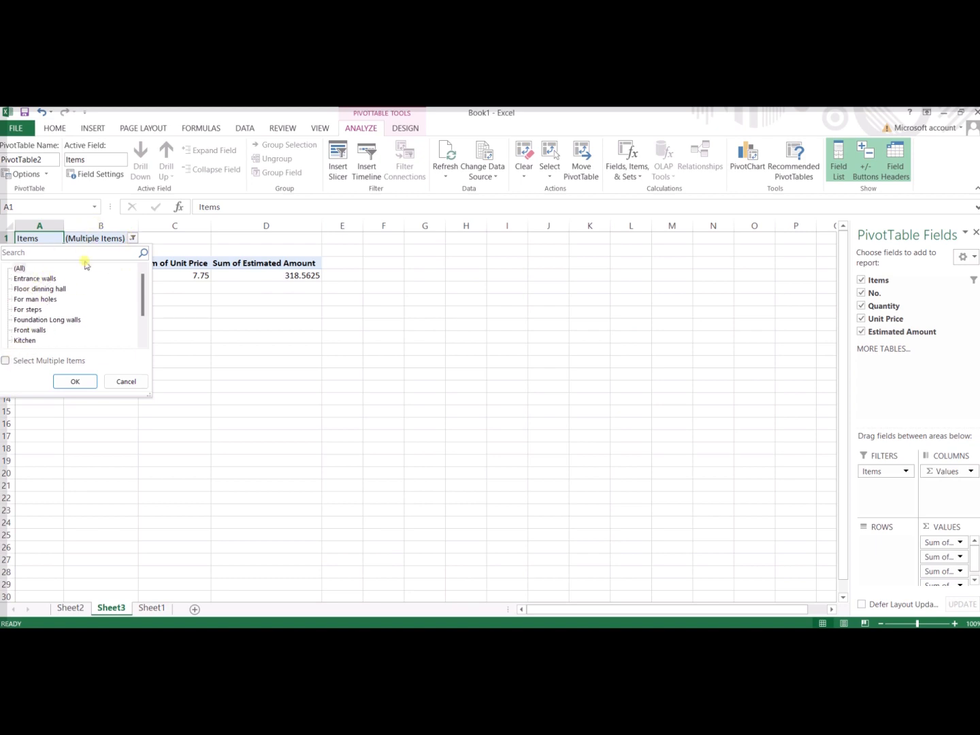
click(45, 279)
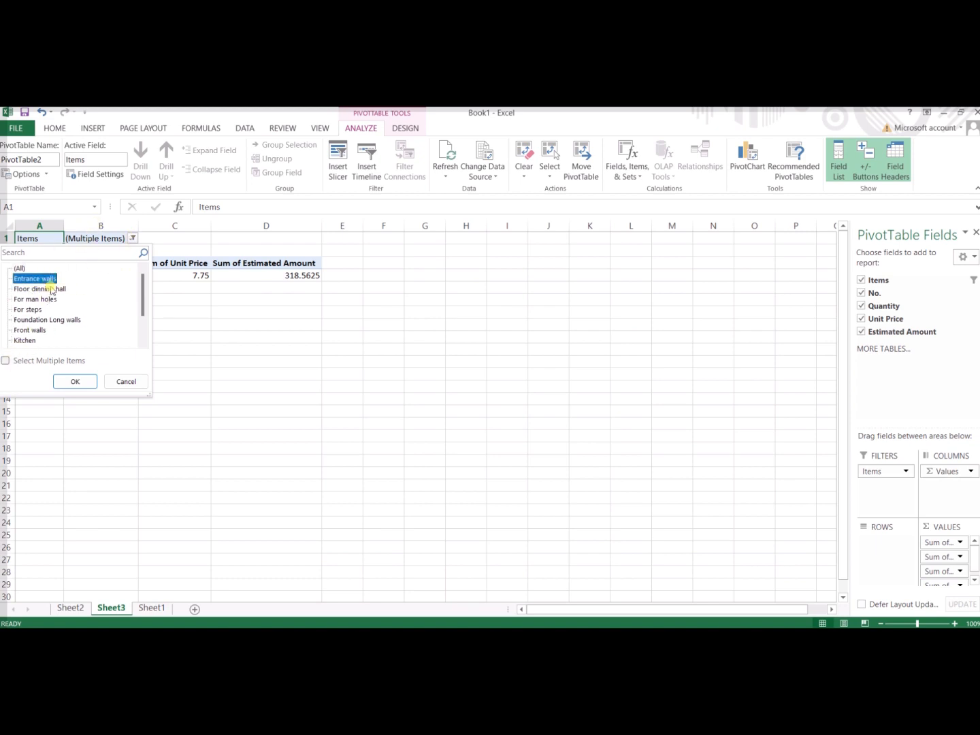
click(74, 381)
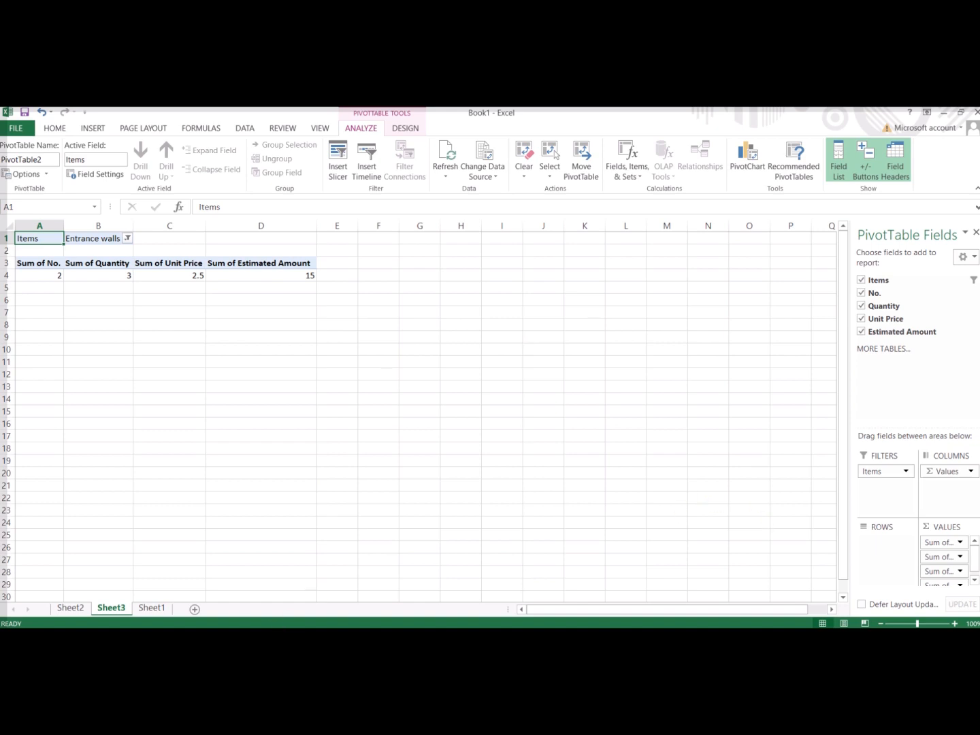
Step: Compare the No. value of Entrance walls in the Sheet1 source table with the Sum of No. in the Sheet3 PivotTable
click(151, 607)
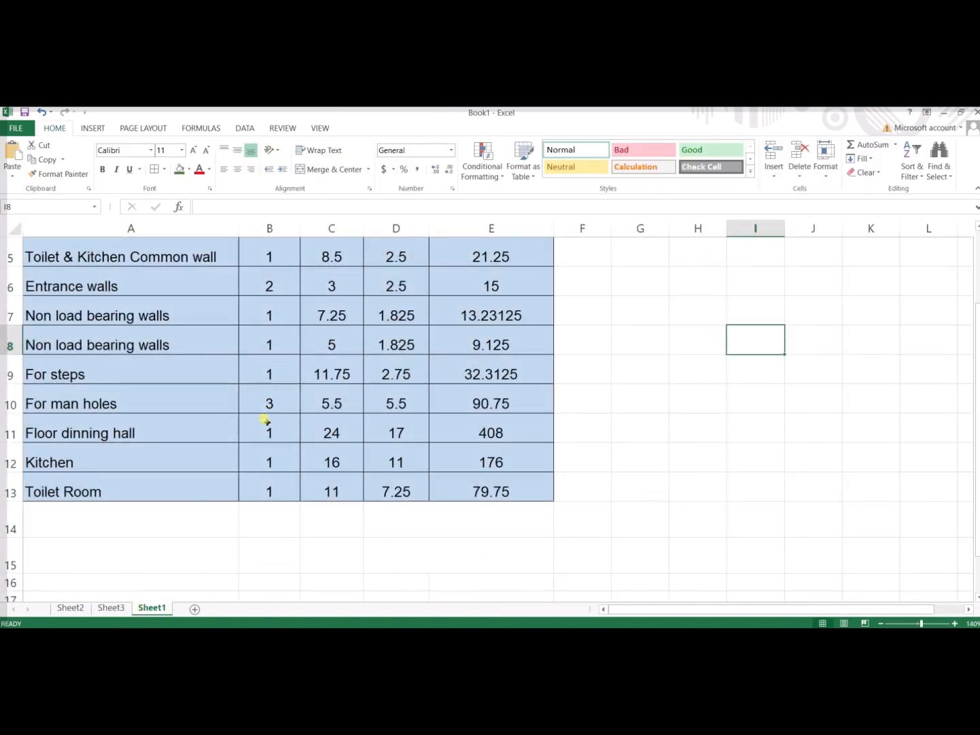
scroll(223, 386, up, 2)
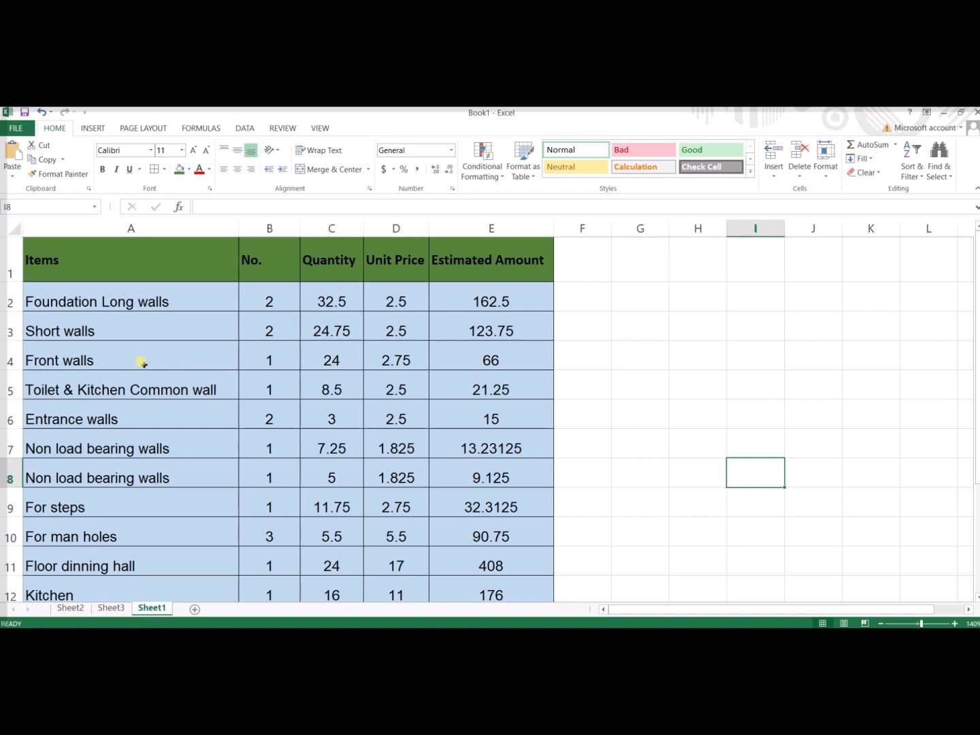
scroll(141, 365, down, 2)
scroll(143, 375, up, 1)
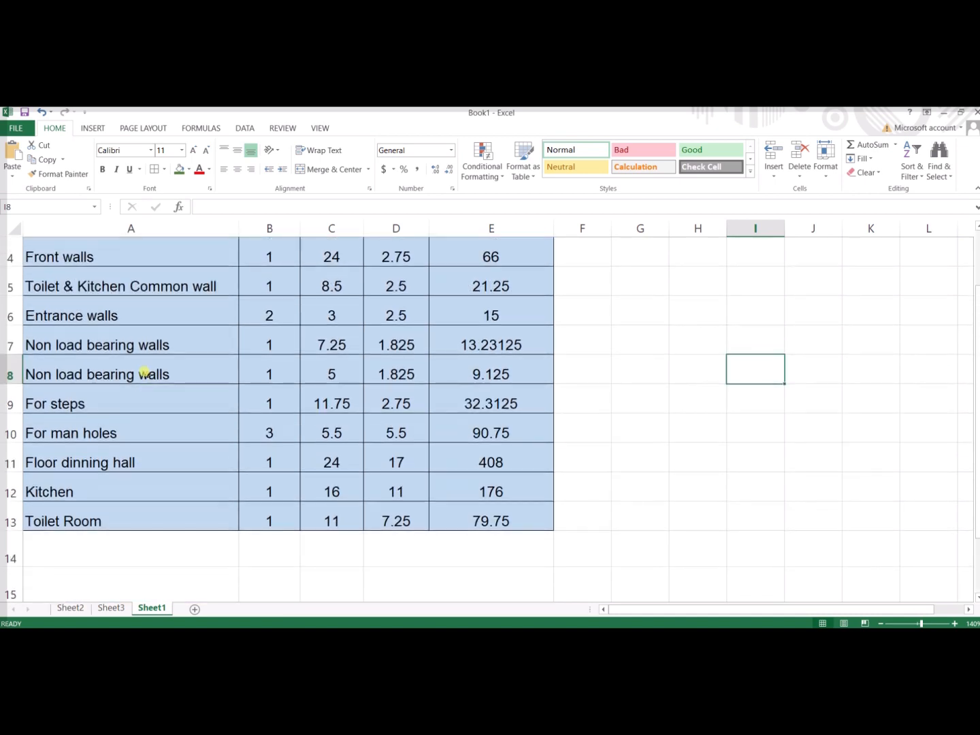
click(285, 314)
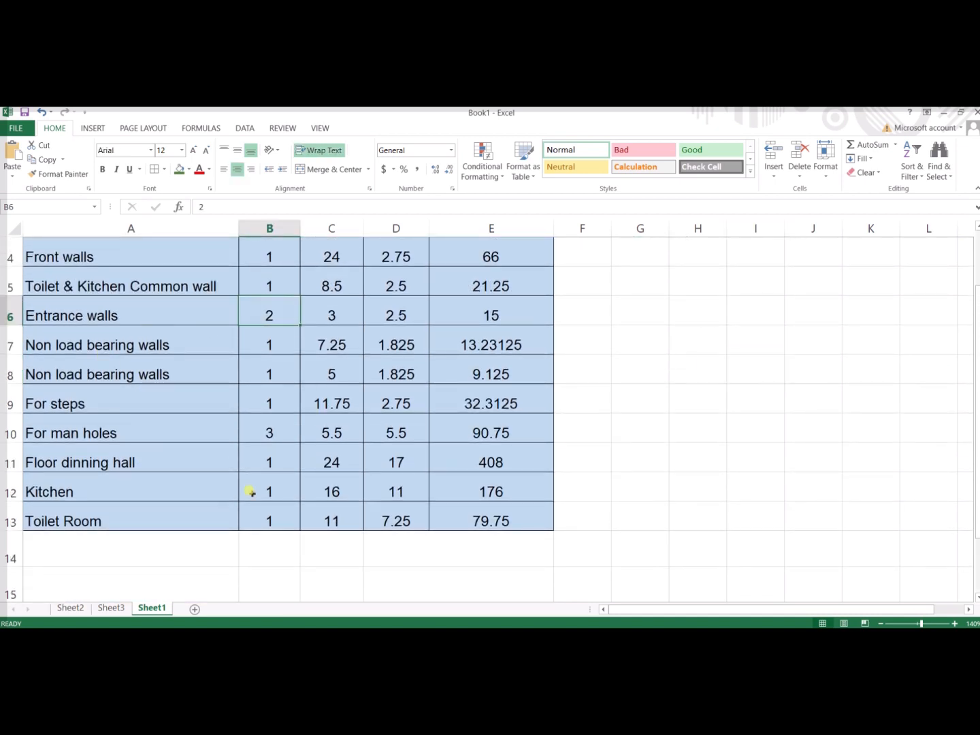
click(111, 608)
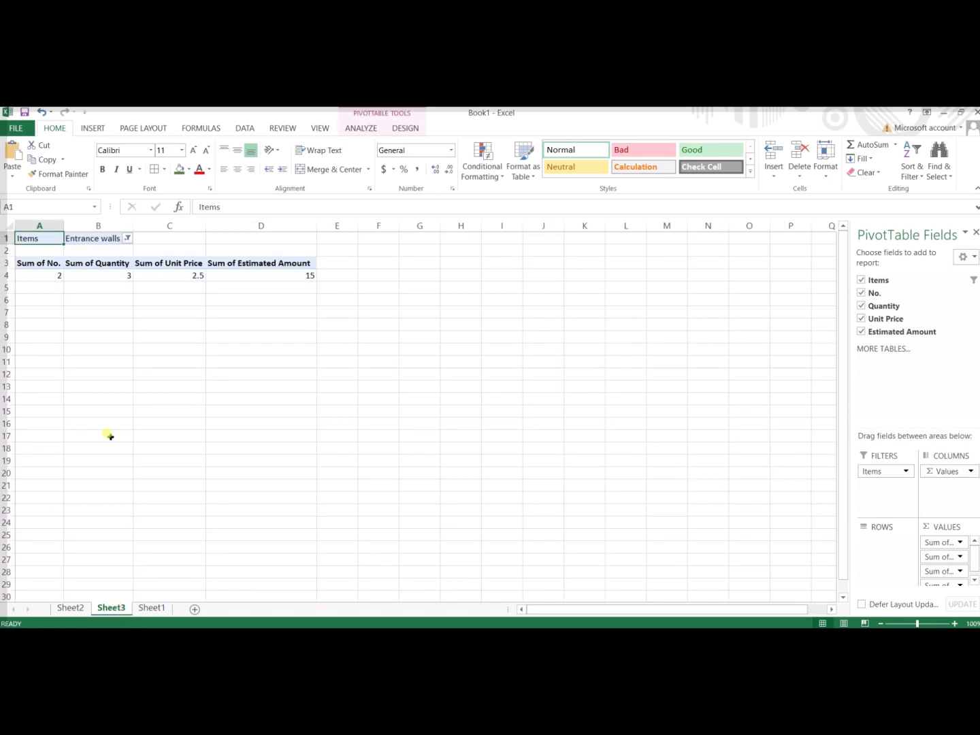
click(52, 275)
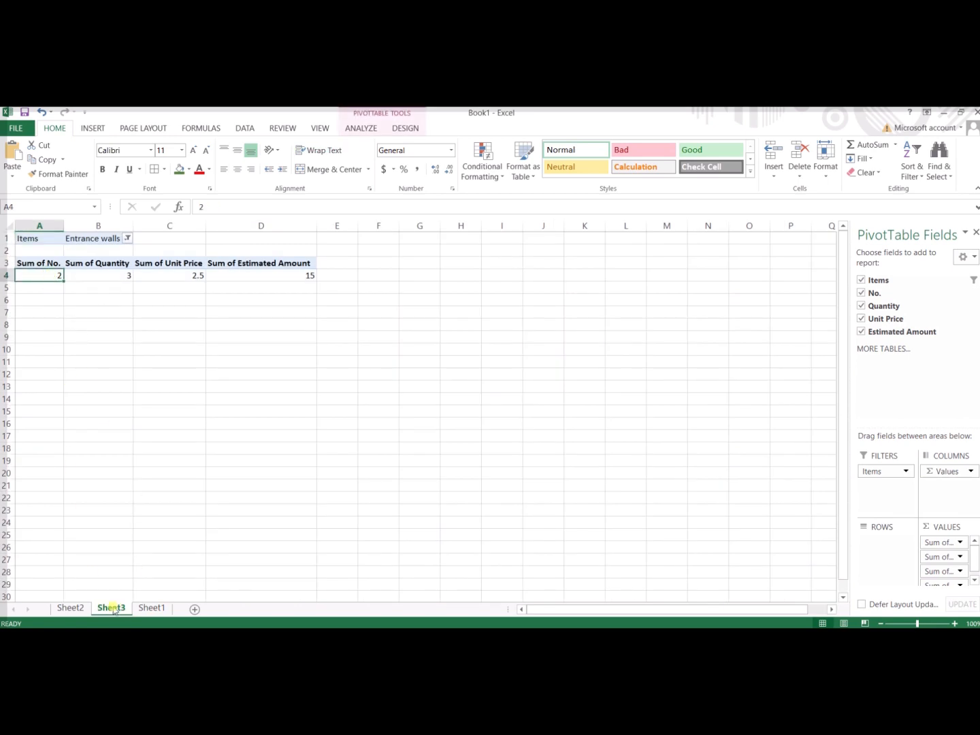
click(142, 608)
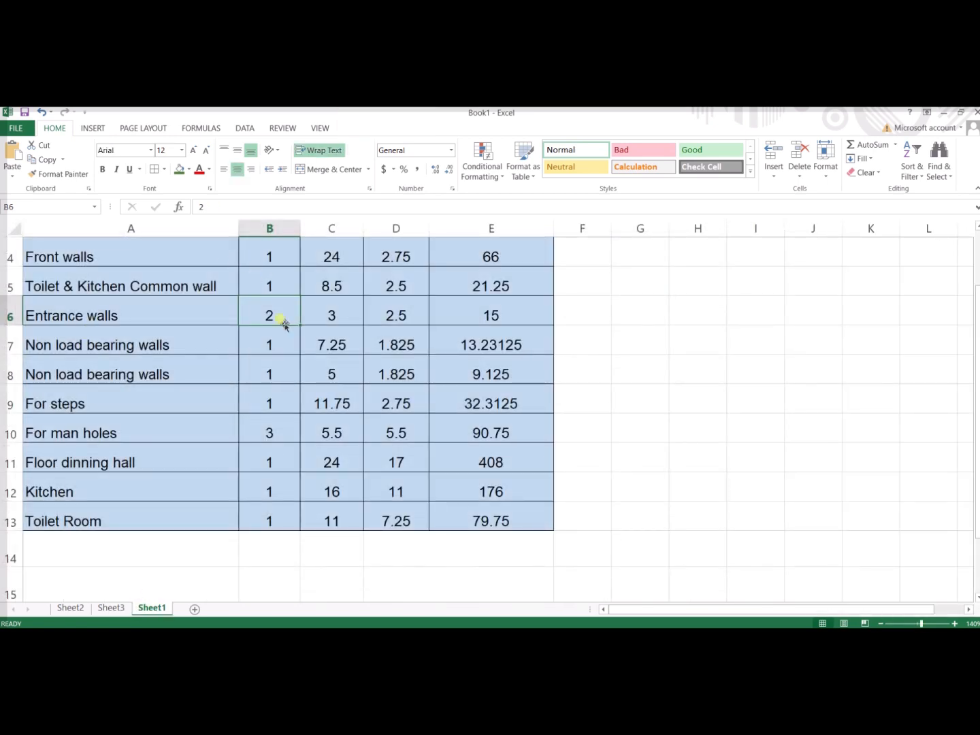
Step: Compare the Quantity of Entrance walls in the Sheet1 source table with the Sum of Quantity in the Sheet3 PivotTable
click(336, 315)
scroll(332, 315, up, 1)
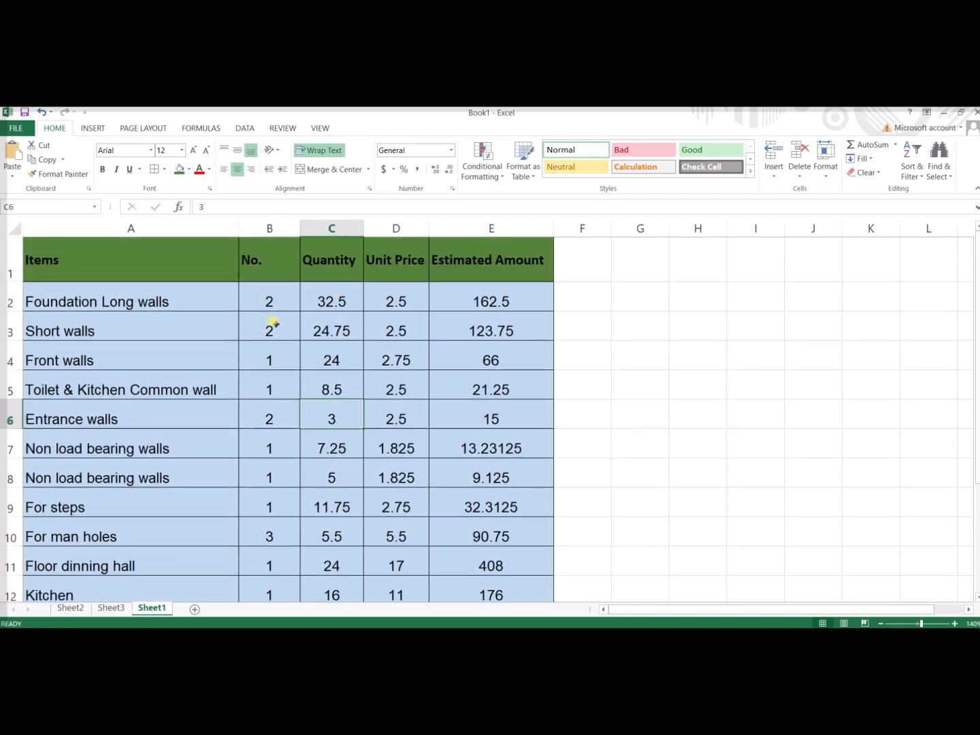
scroll(291, 538, down, 2)
click(110, 608)
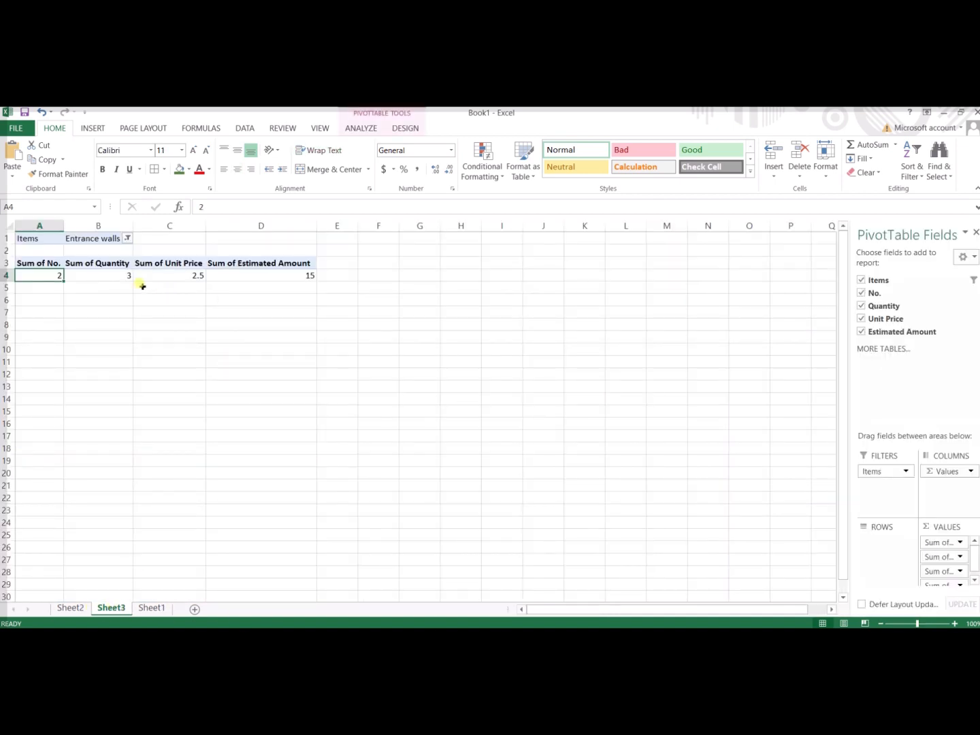
mouse_move(119, 276)
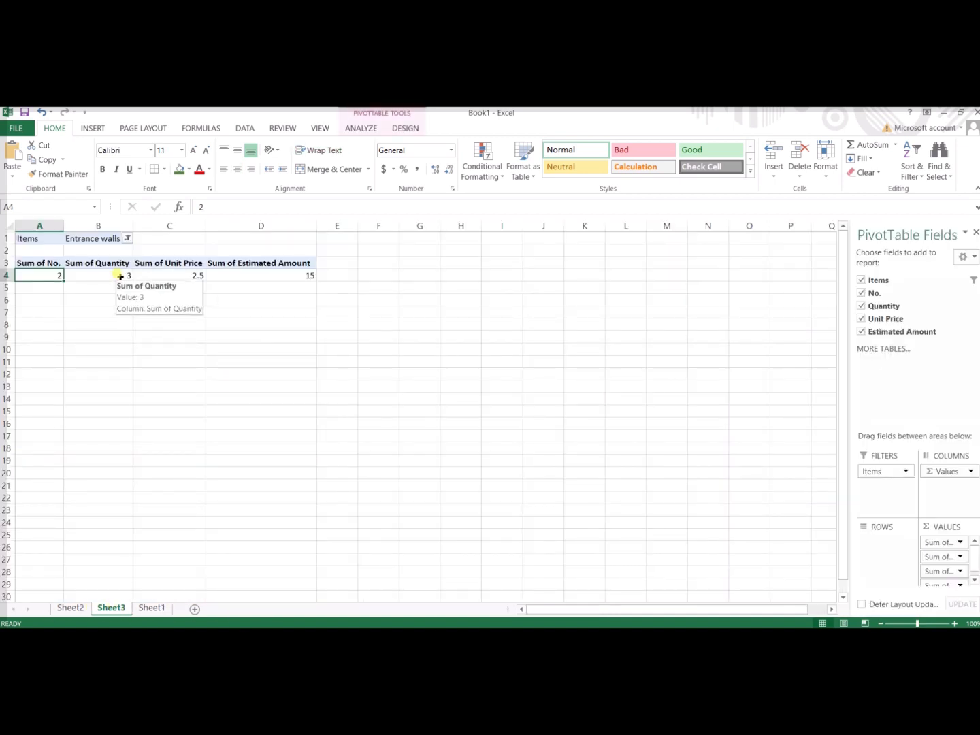
Step: Compare the Unit Price and Estimated Amount of Entrance walls in Sheet1 with their sums in the Sheet3 PivotTable
click(160, 274)
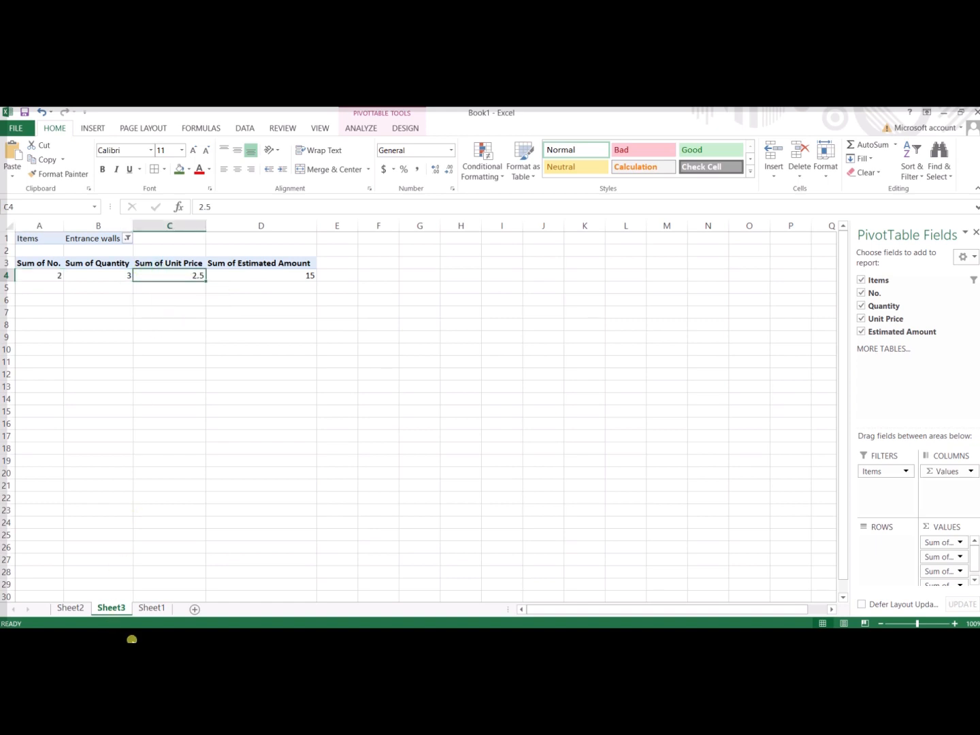
click(150, 608)
scroll(252, 383, up, 2)
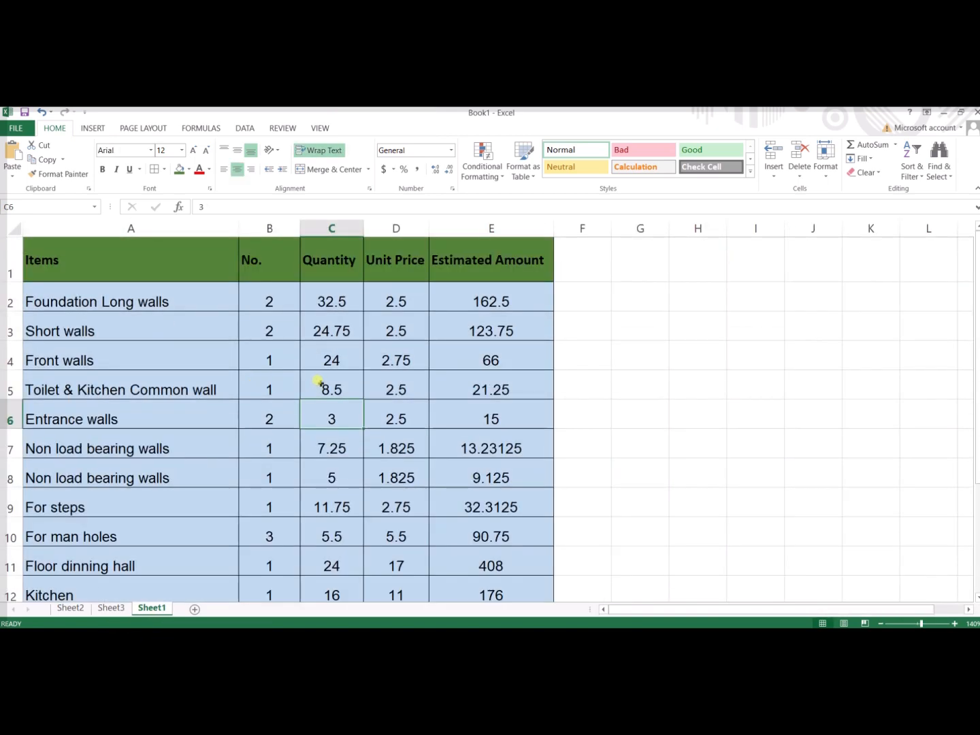
scroll(124, 521, down, 1)
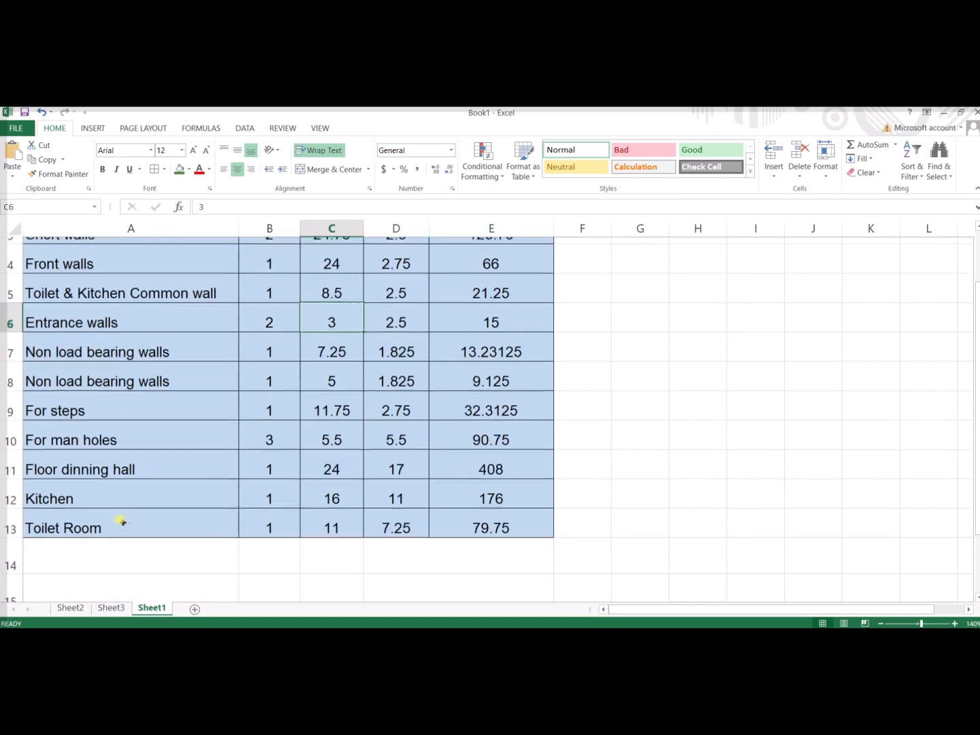
click(8, 317)
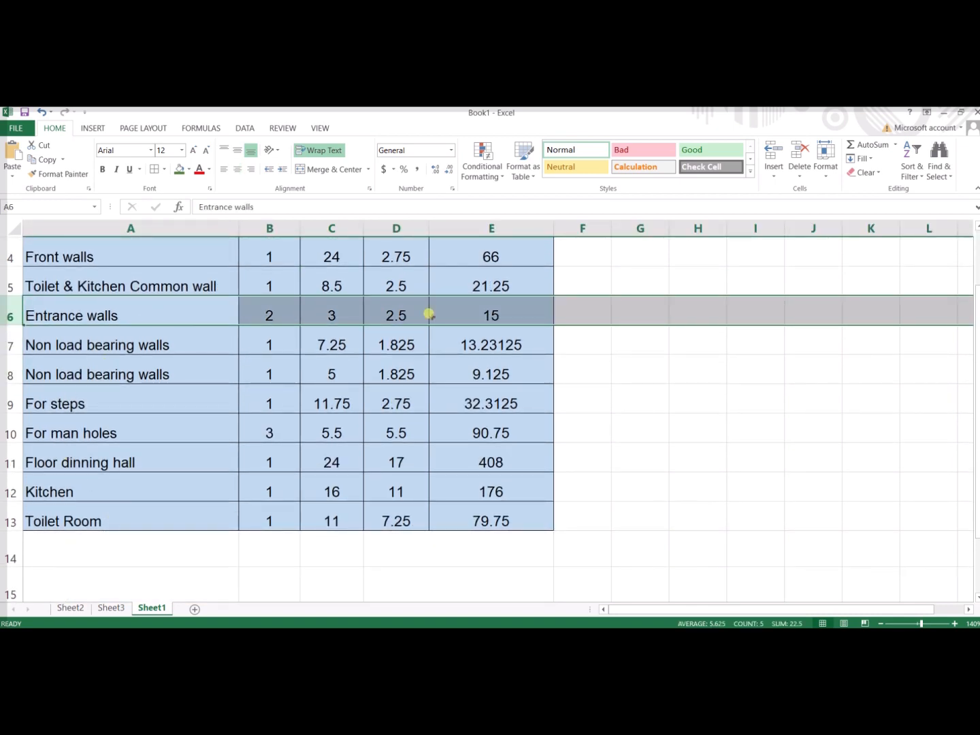
scroll(491, 313, up, 1)
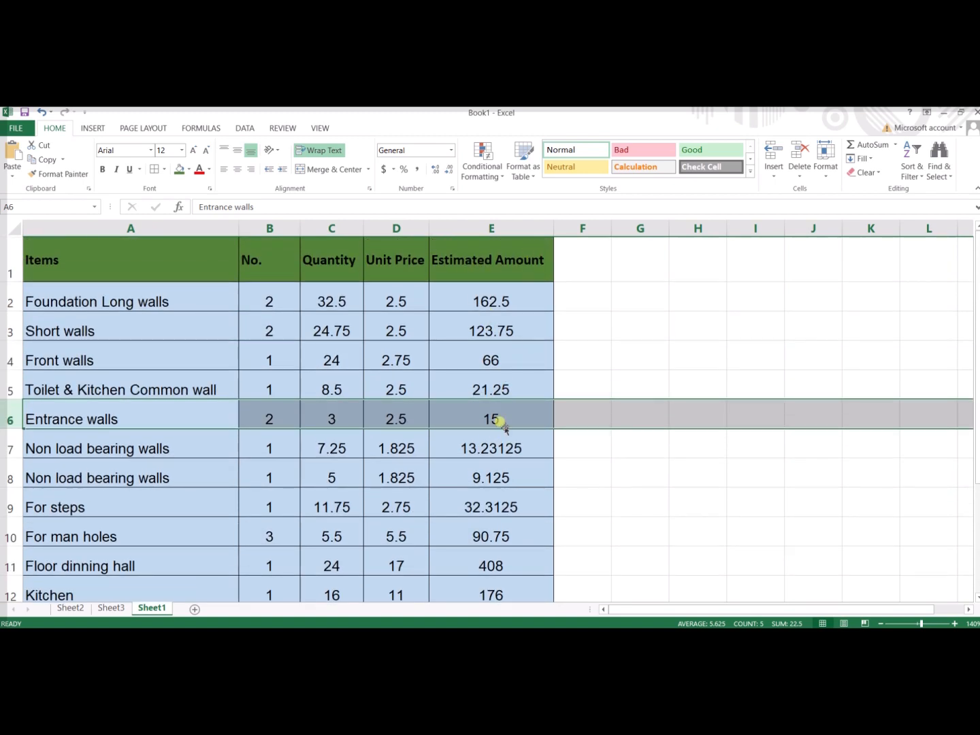
click(112, 609)
click(311, 274)
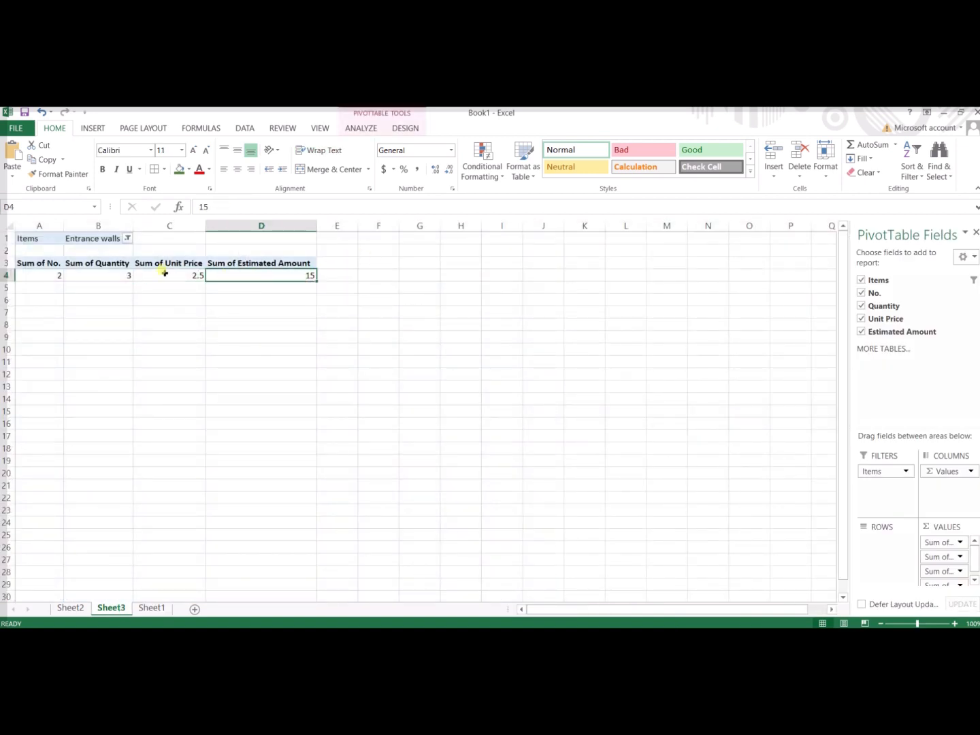
mouse_move(125, 273)
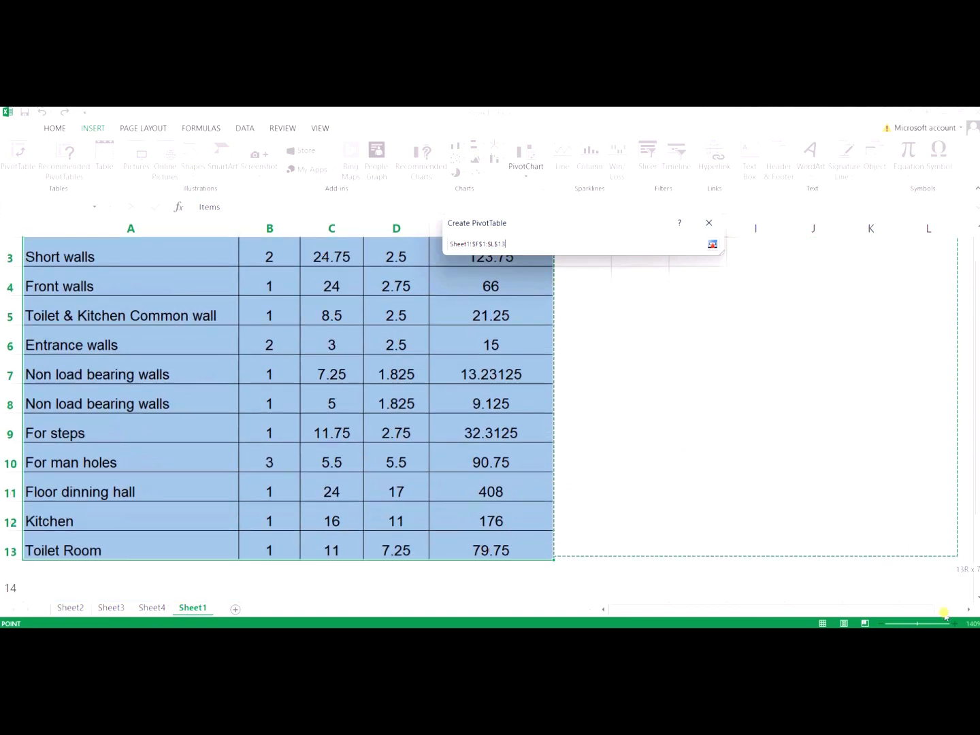
Step: Create a PivotTable from Sheet1!$A$1:$E$13 in the existing worksheet at location Sheet1!$F$1:$L$13, beside the source table
drag(945, 615, 950, 488)
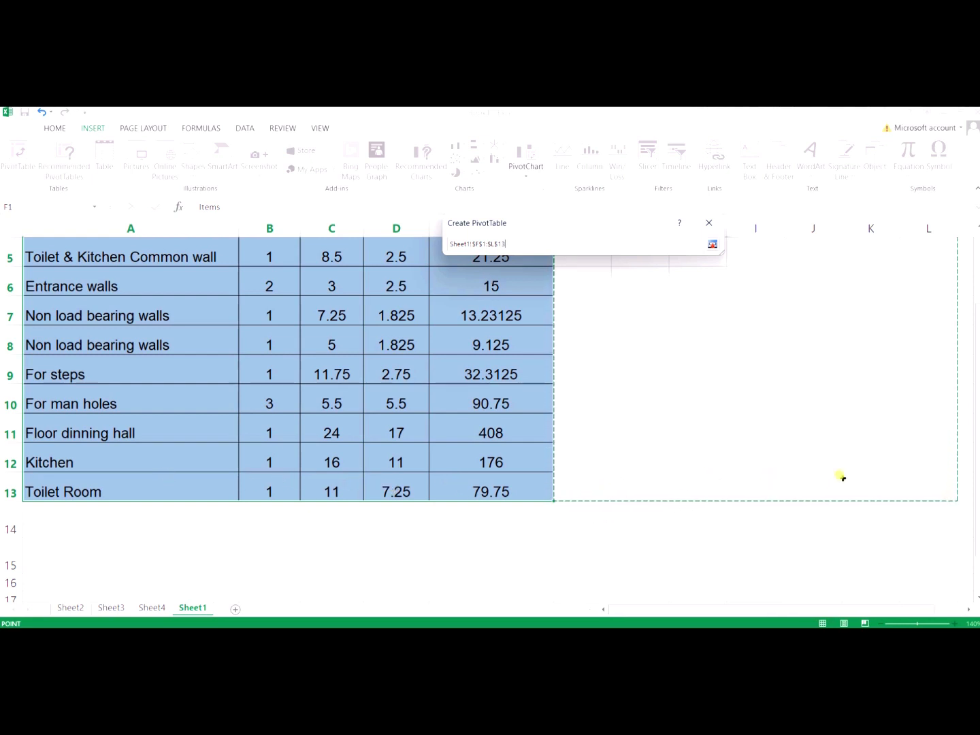
click(712, 245)
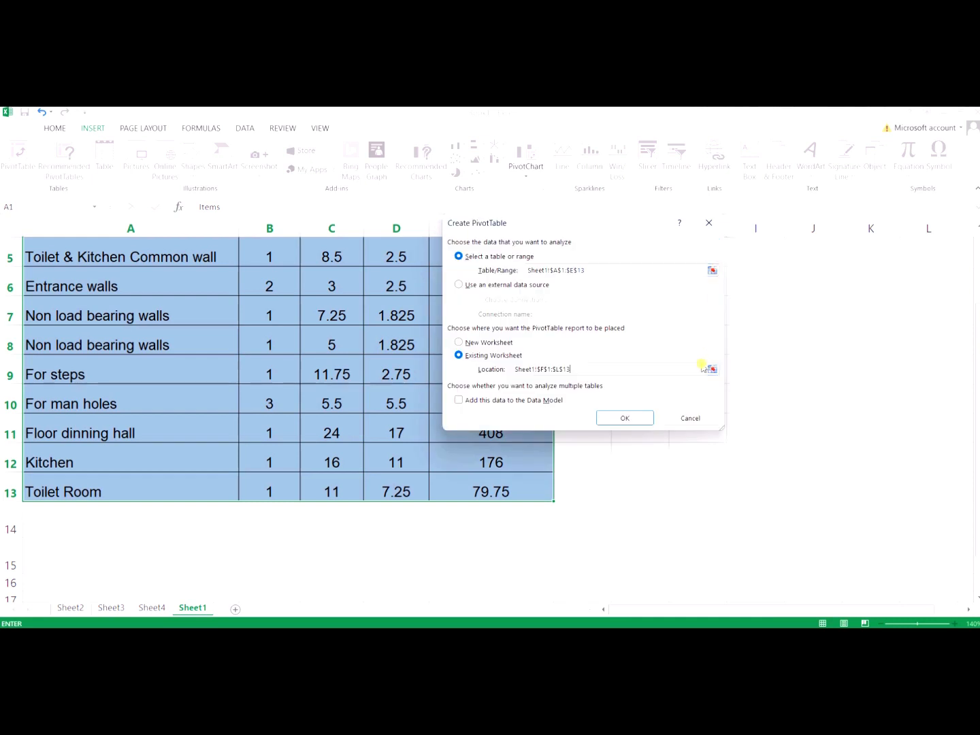
click(624, 418)
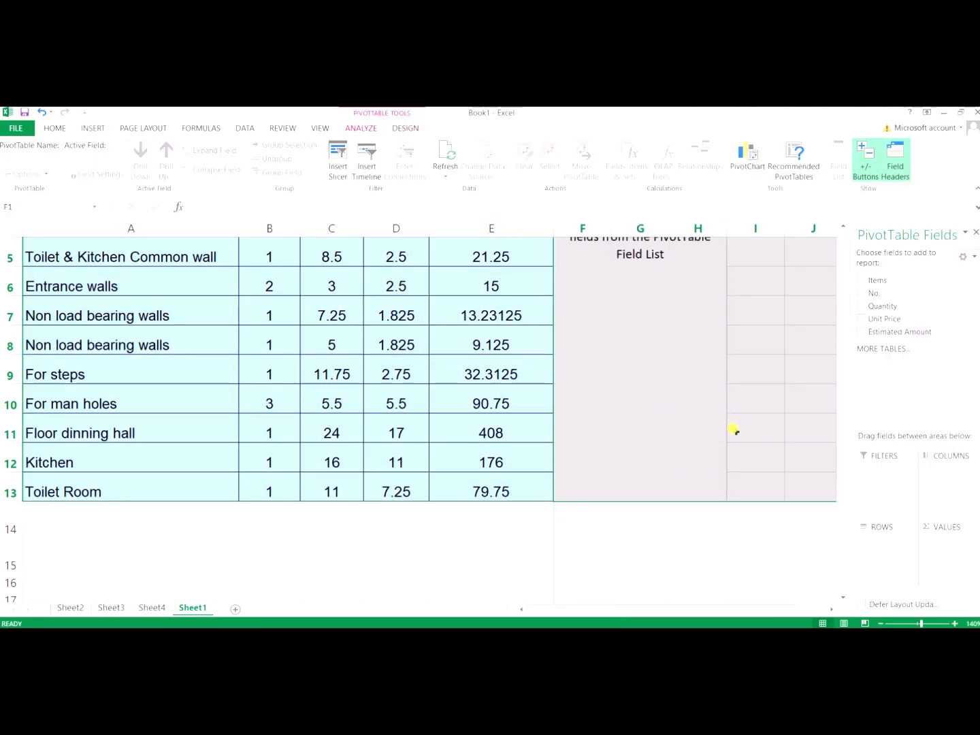
scroll(733, 431, up, 2)
click(650, 331)
click(636, 375)
click(612, 263)
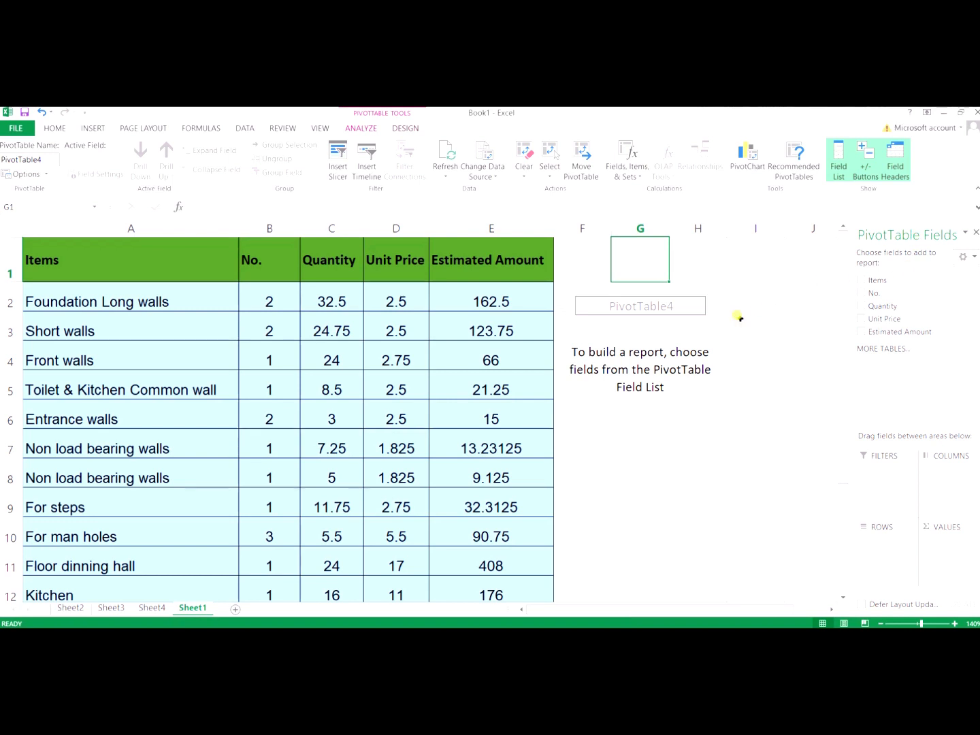
Step: Use Items as the new PivotTable's report filter and add No., Quantity, Estimated Amount and Unit Price as values
click(861, 280)
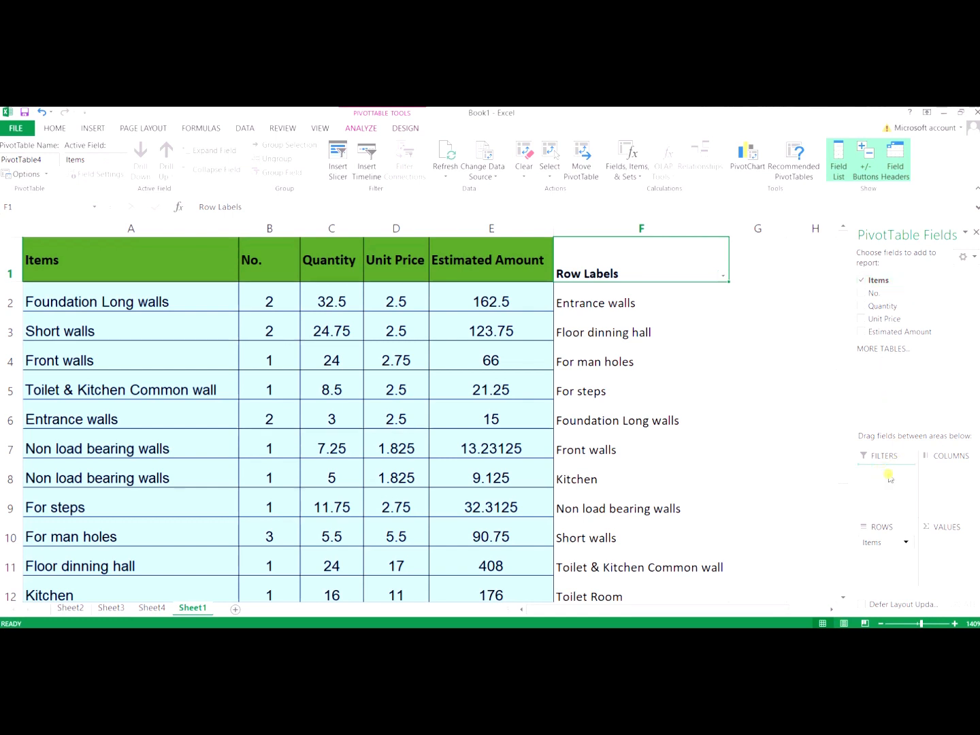
drag(878, 468, 879, 468)
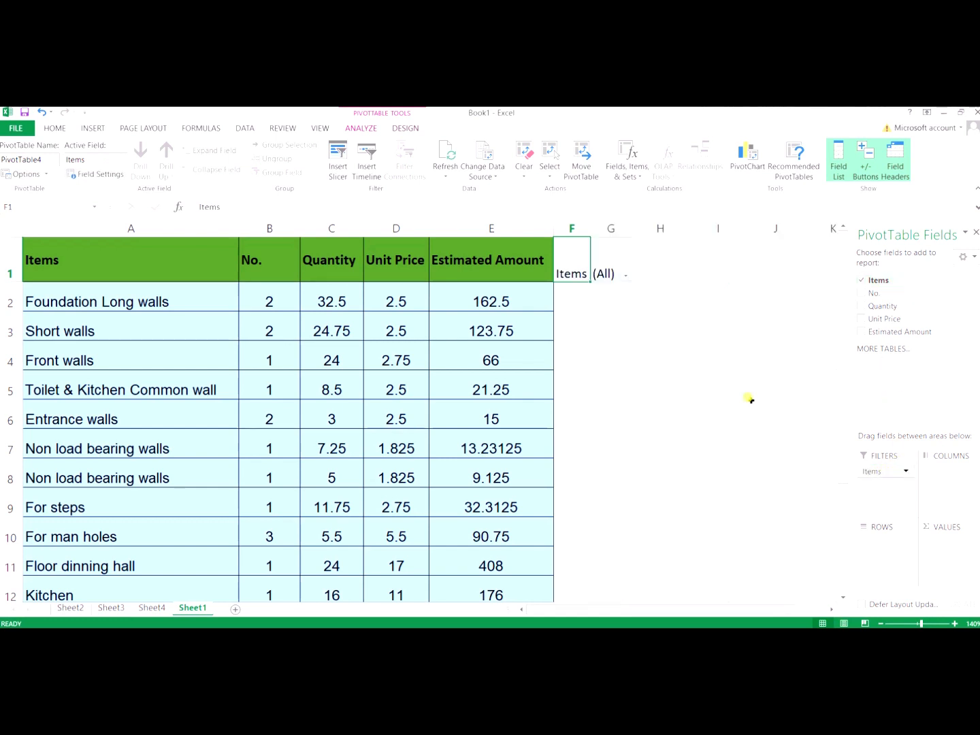
click(860, 292)
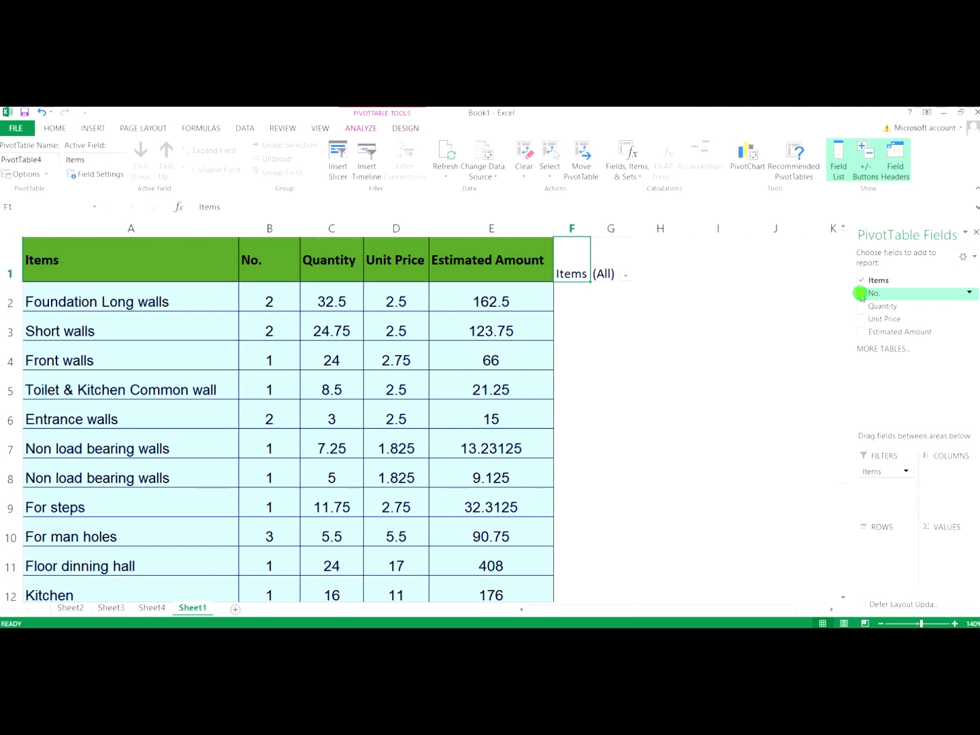
click(860, 306)
click(860, 331)
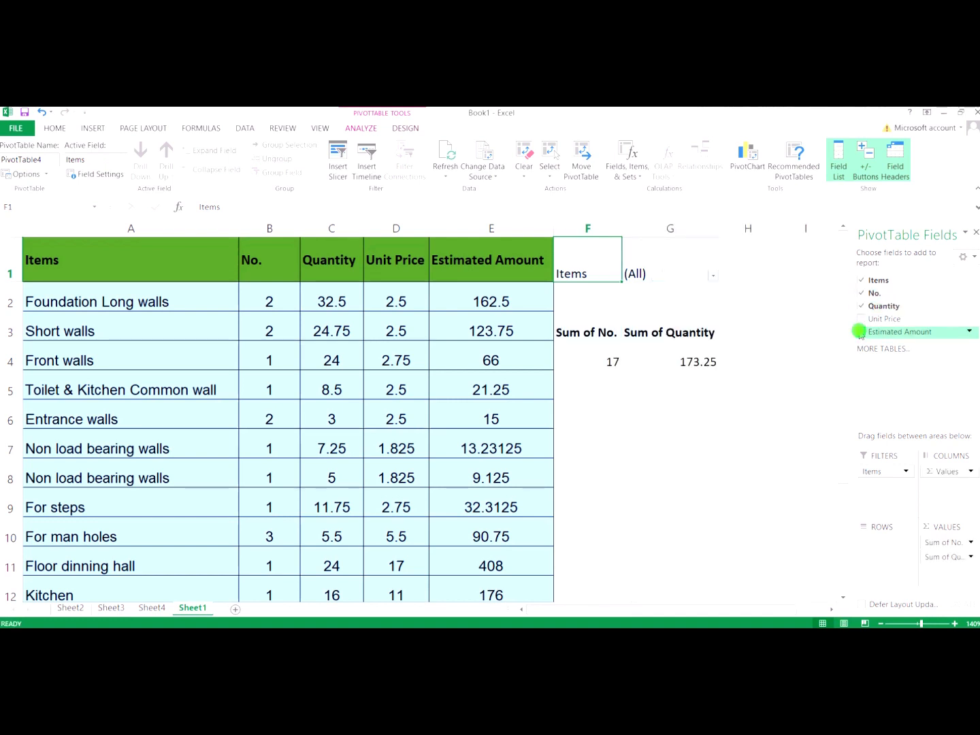
click(860, 319)
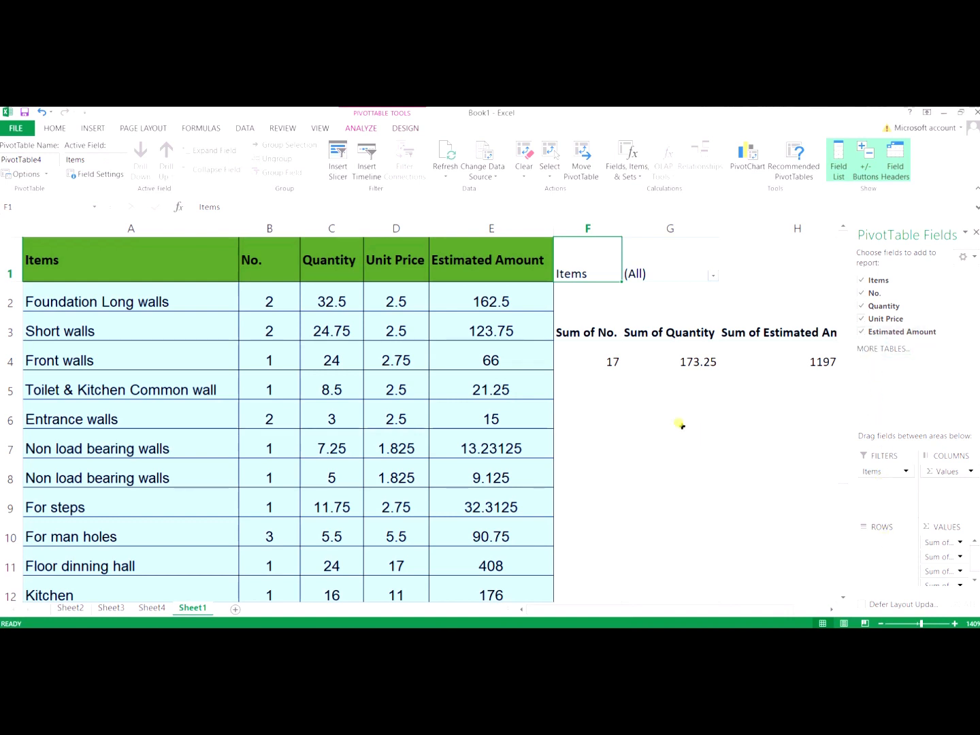
Step: Filter the Sheet1 PivotTable by Kitchen and review its summed values
click(692, 271)
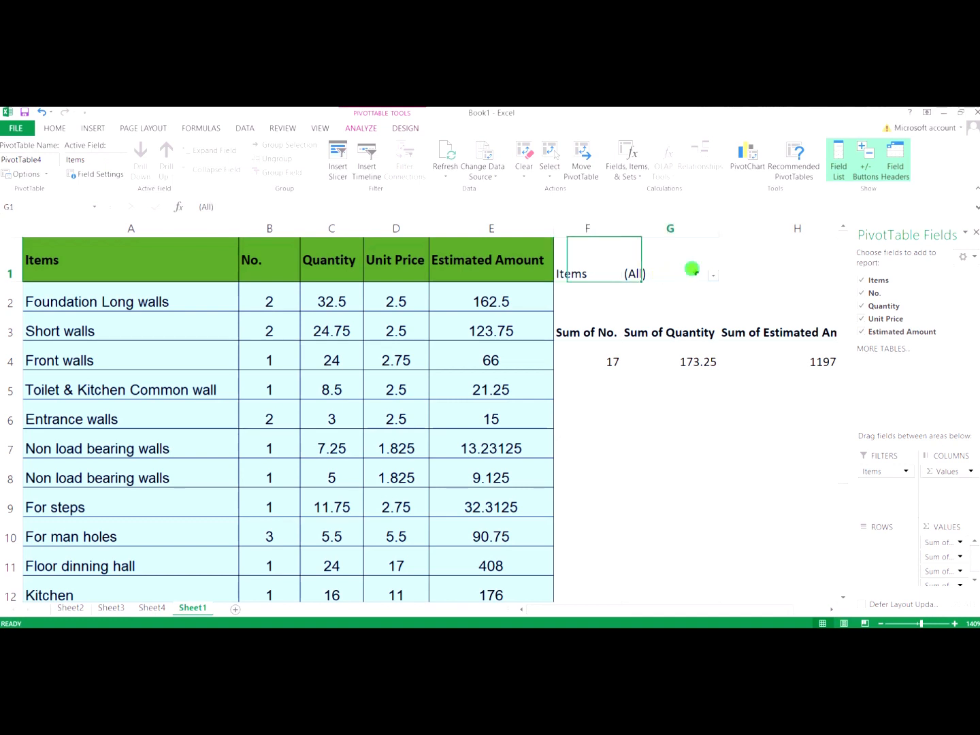
click(712, 275)
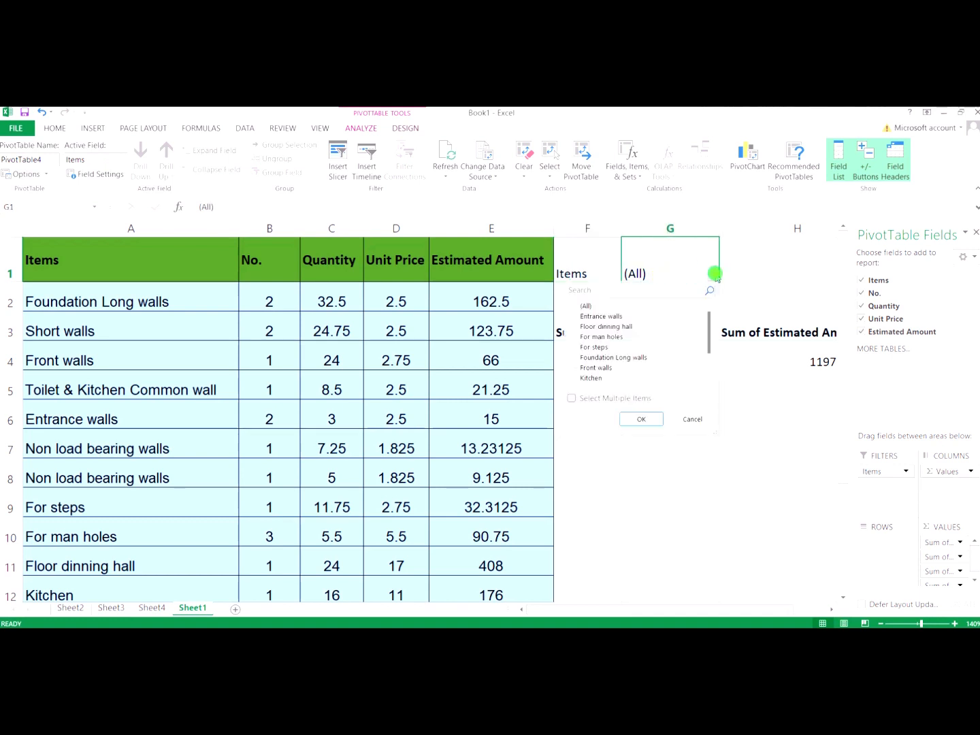
click(592, 378)
click(640, 419)
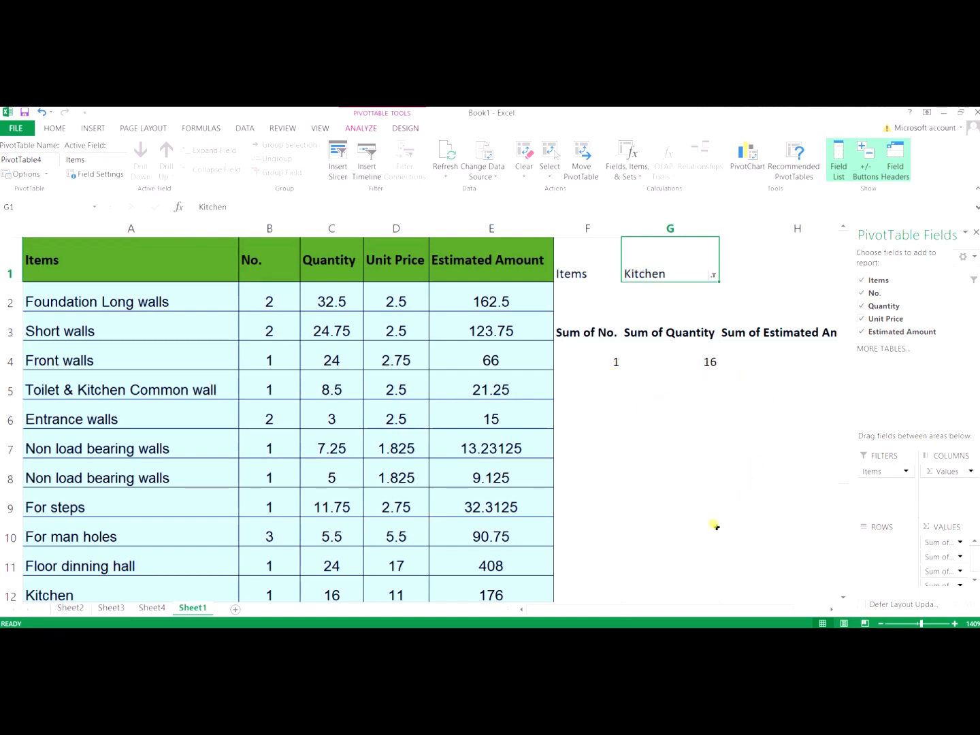
drag(684, 610, 804, 611)
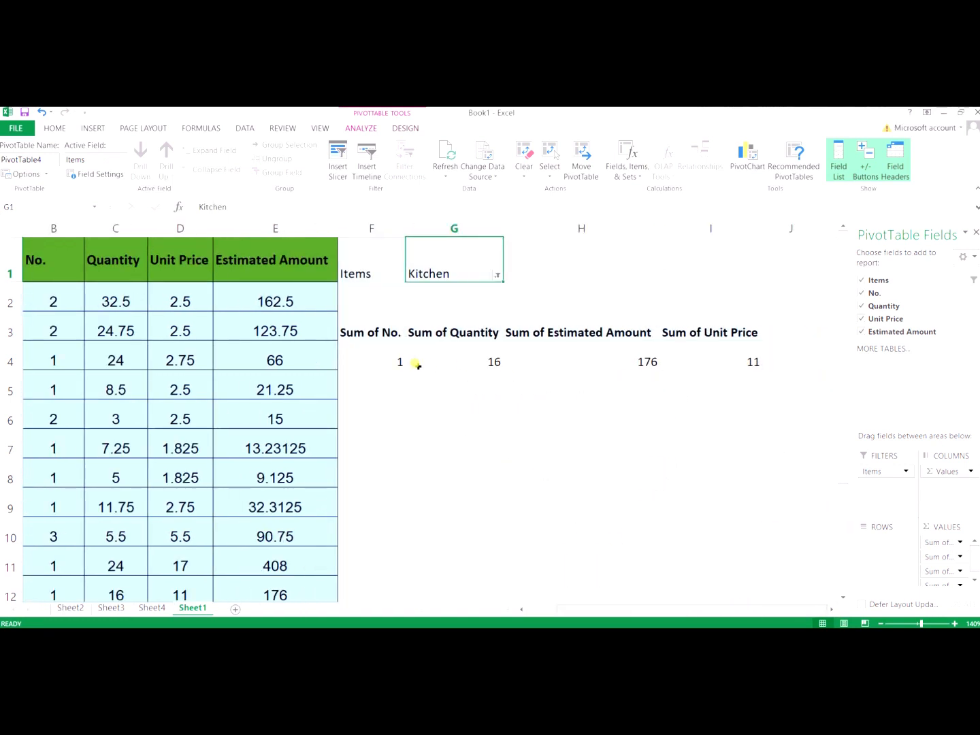
mouse_move(377, 354)
mouse_move(737, 357)
Step: Reorder the PivotTable values so Sum of Unit Price comes before Sum of Estimated Amount
drag(714, 331, 650, 334)
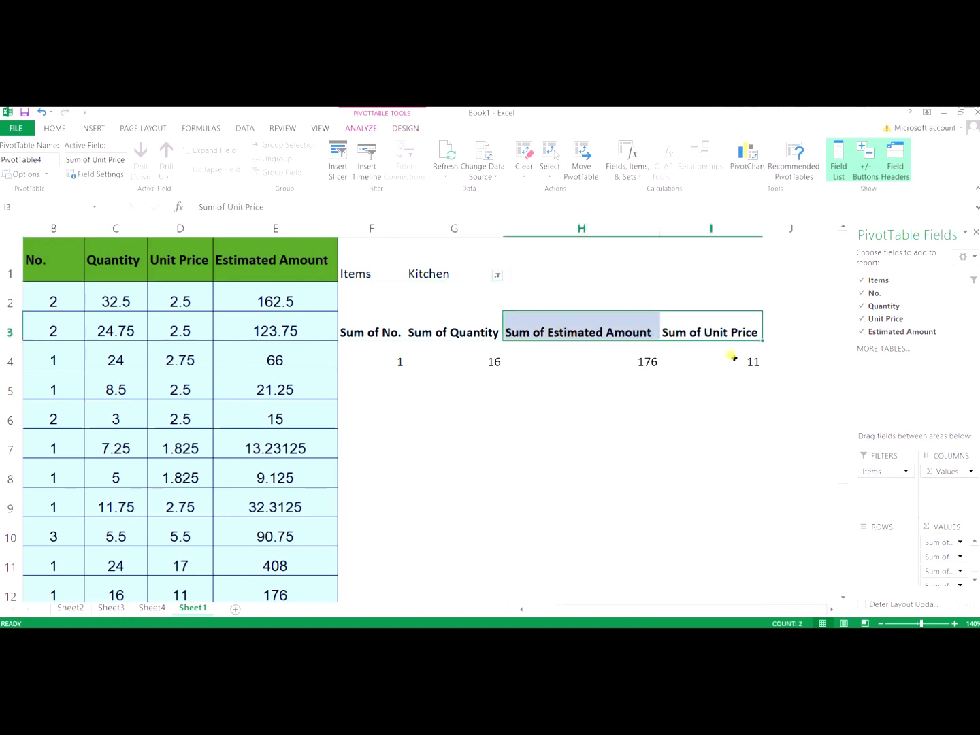
click(434, 332)
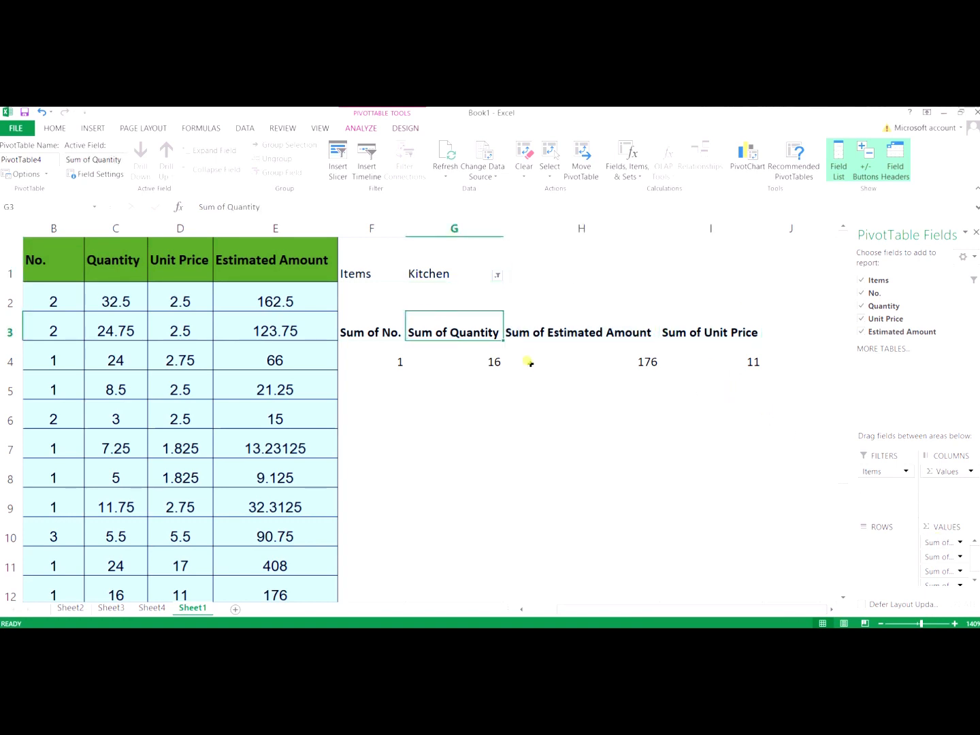
click(573, 337)
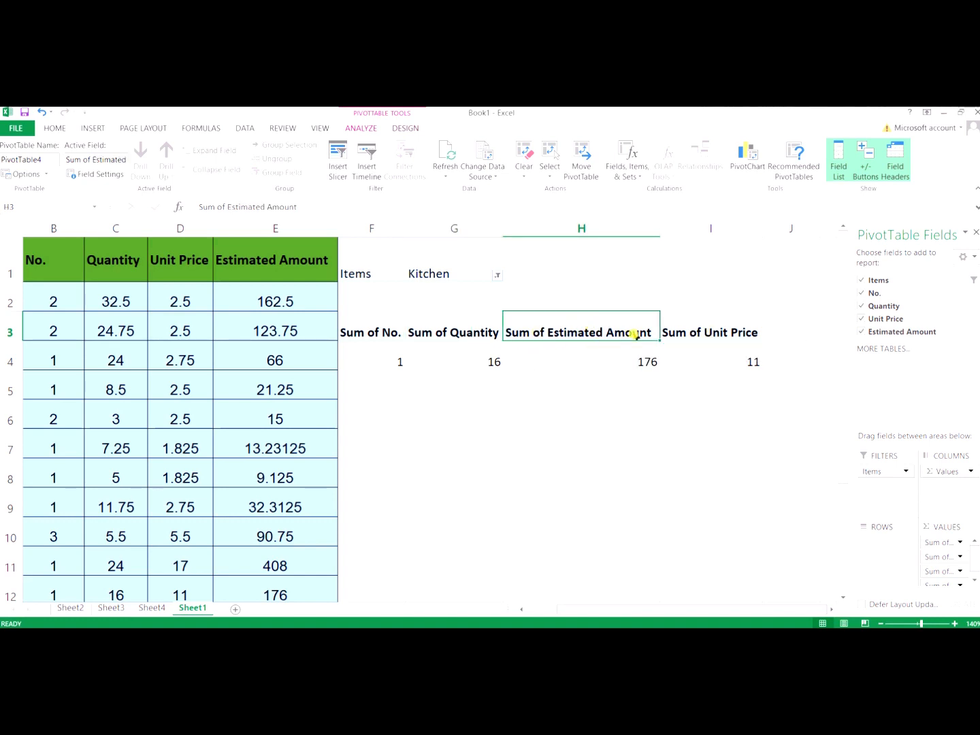
drag(935, 582, 921, 560)
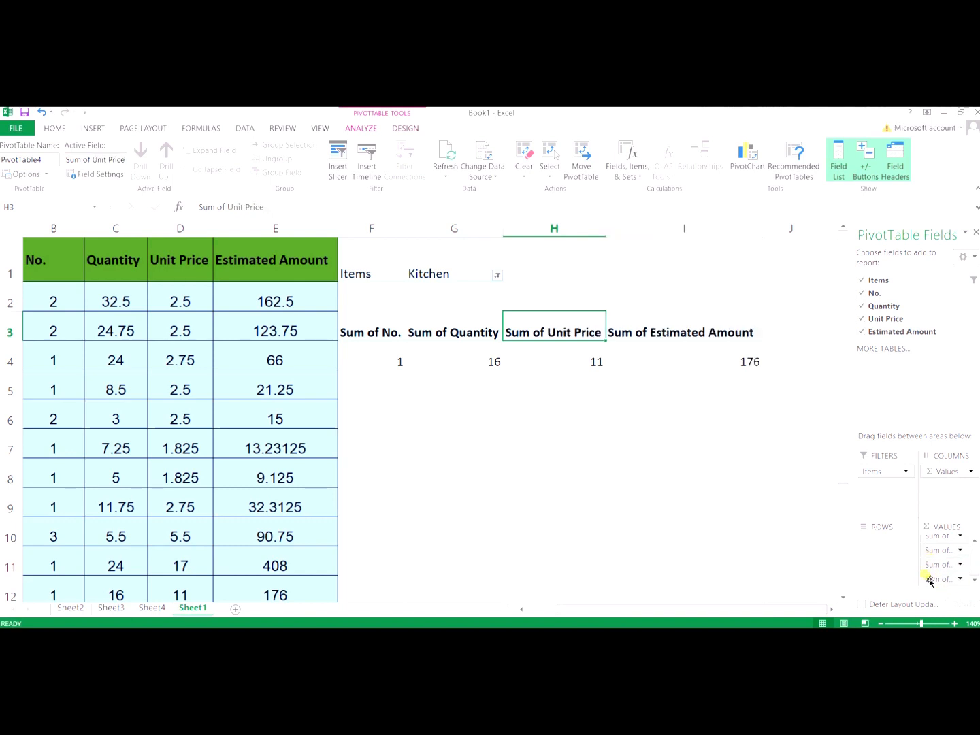
Step: Select the PivotTable's value headers and their Kitchen figures in F3:I4 to review the column order
click(688, 352)
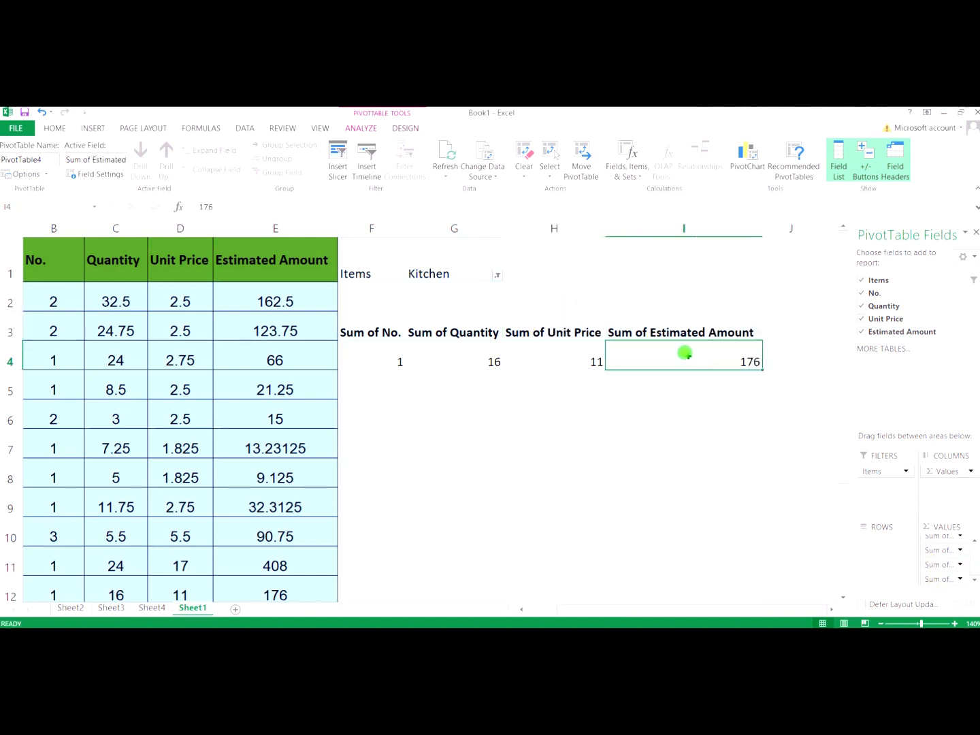
click(370, 335)
drag(370, 334, 664, 371)
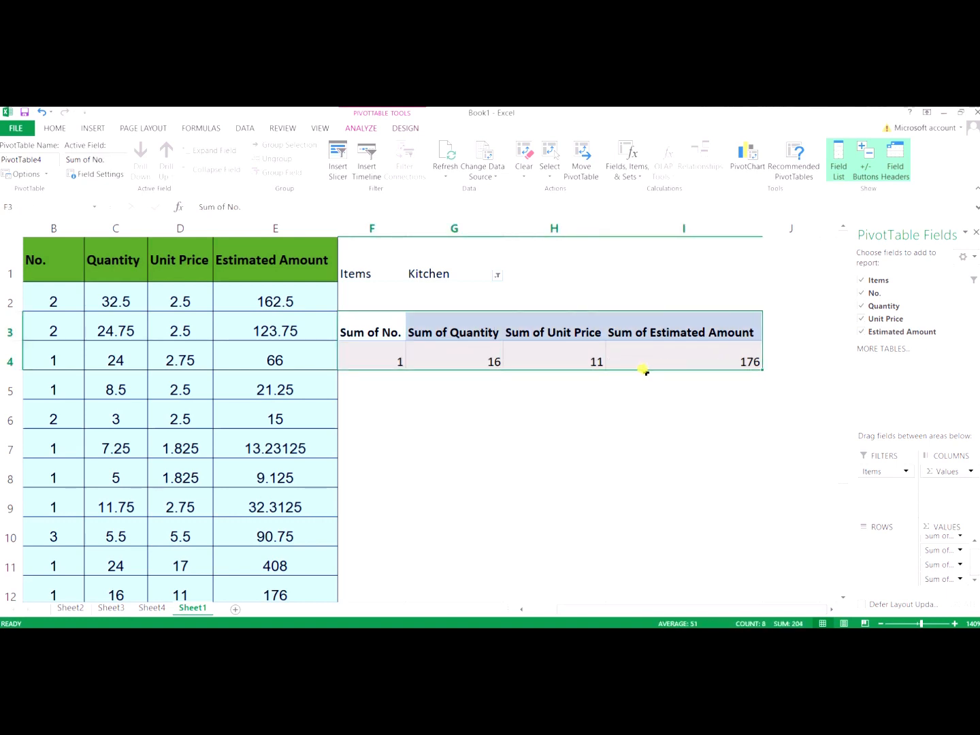